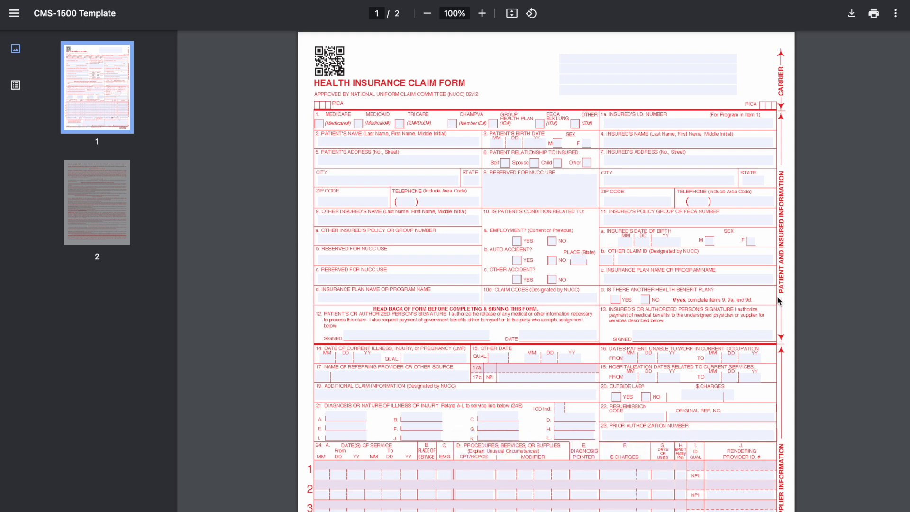
Look over the blank CMS-1500 health insurance claim form, from the patient and insured fields down to the provider section.
scroll(704, 244, "down", 5)
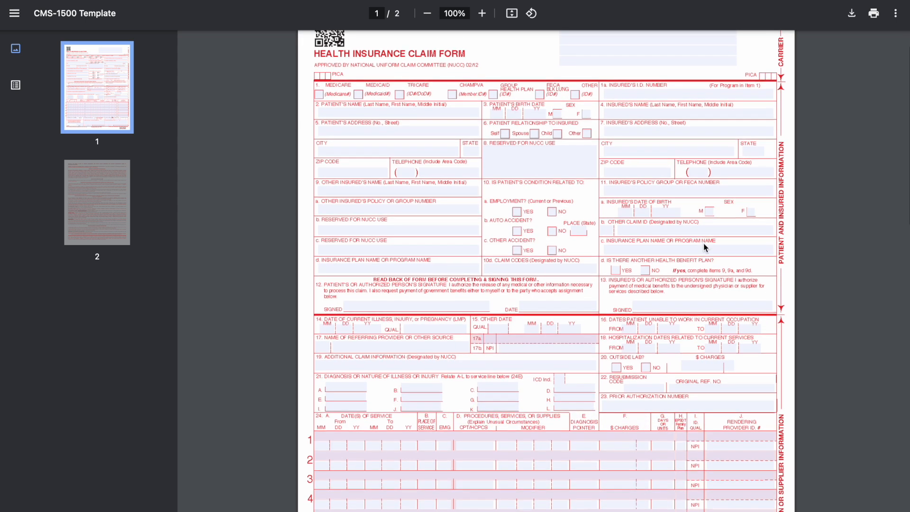
scroll(704, 247, "down", 2)
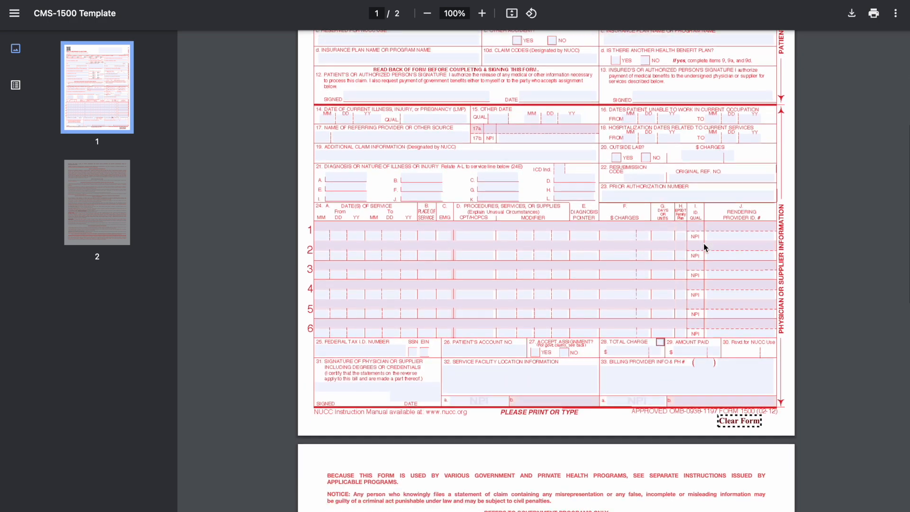
scroll(705, 247, "up", 6)
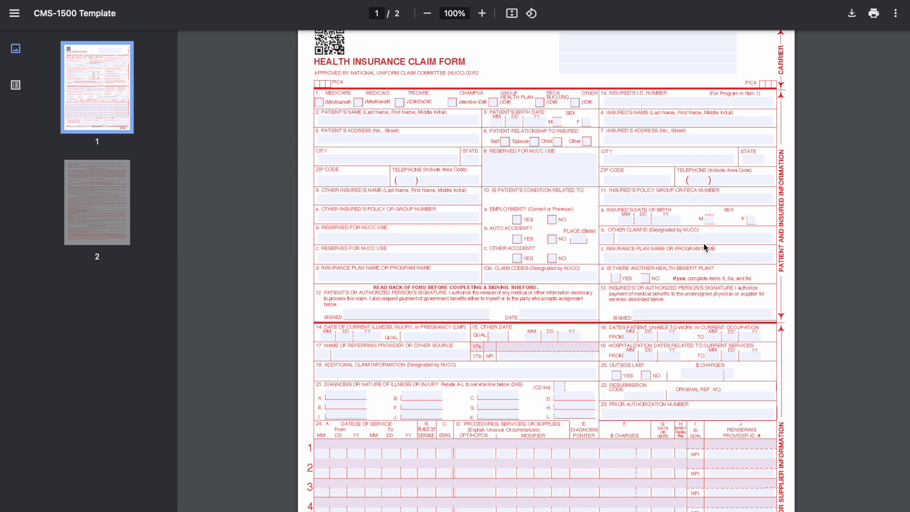
scroll(624, 185, "up", 1)
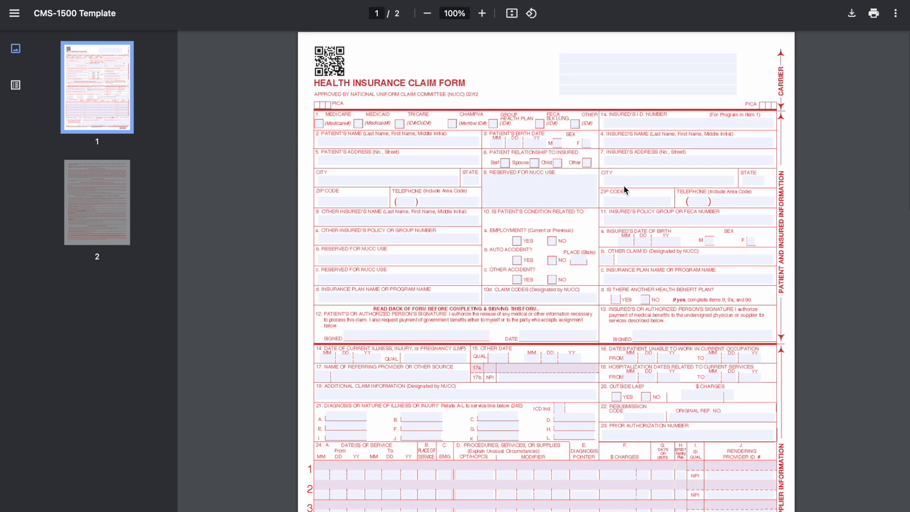
scroll(625, 190, "down", 2)
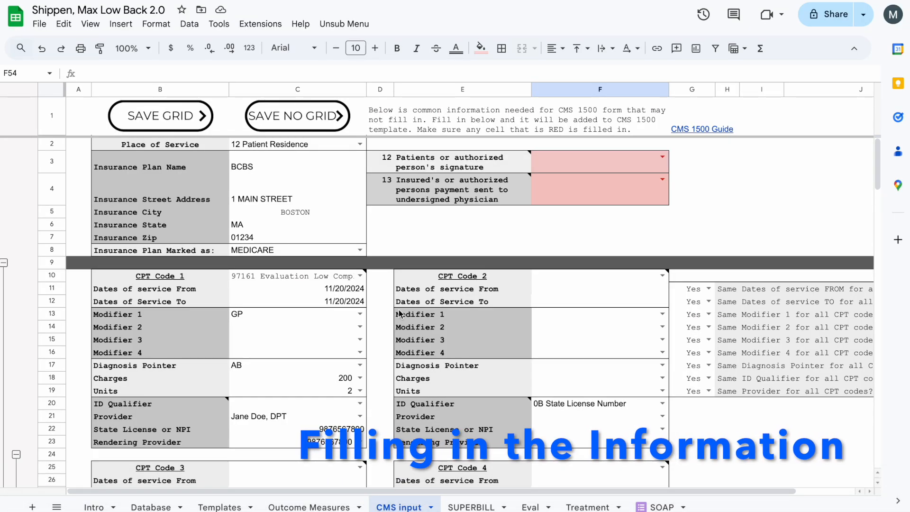
Try 11 Office as the Place of Service on the CMS input sheet and restore it to 12 Patient Residence.
left_click(380, 314)
left_click(361, 144)
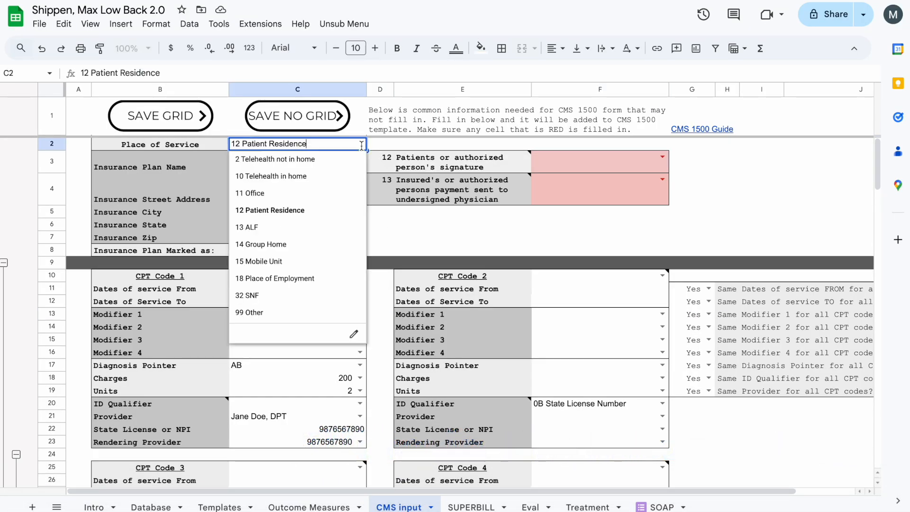
left_click(293, 199)
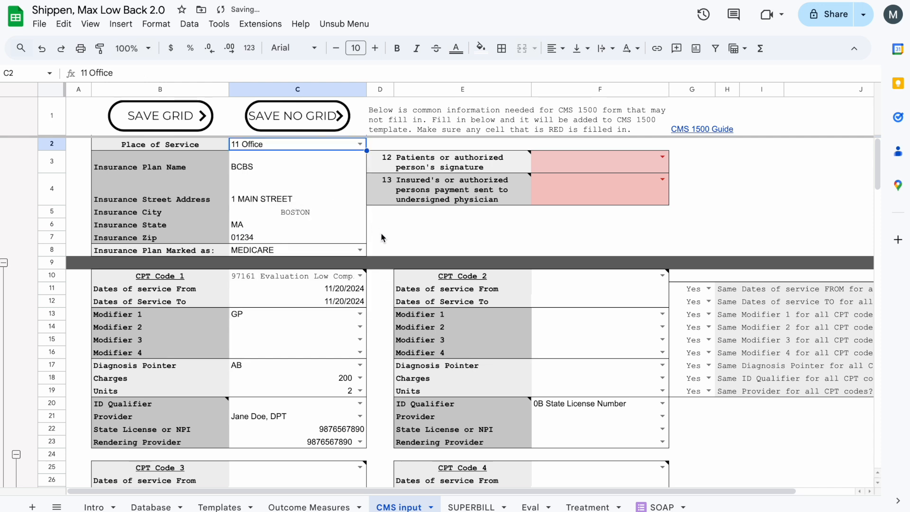
left_click(359, 144)
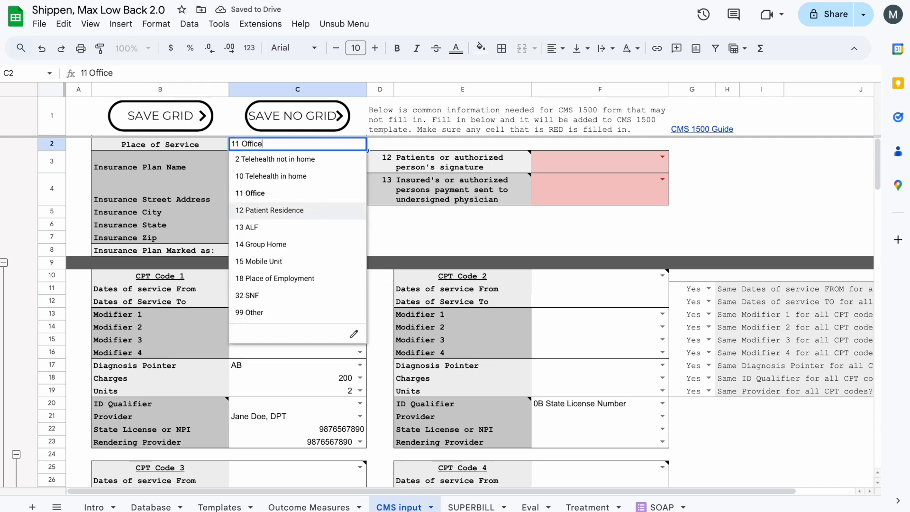
left_click(307, 212)
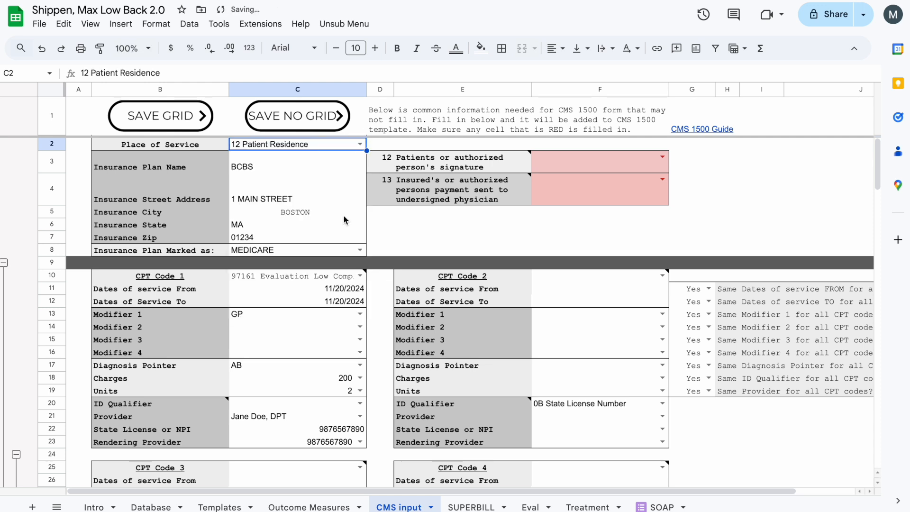
Mark the insurance plan as GROUP HEALTH PLAN.
left_click(335, 251)
left_click(359, 250)
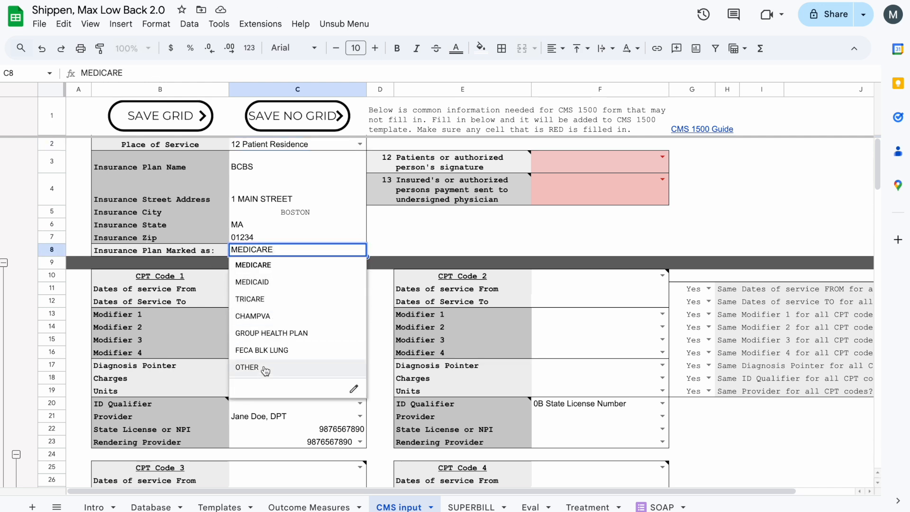
left_click(280, 333)
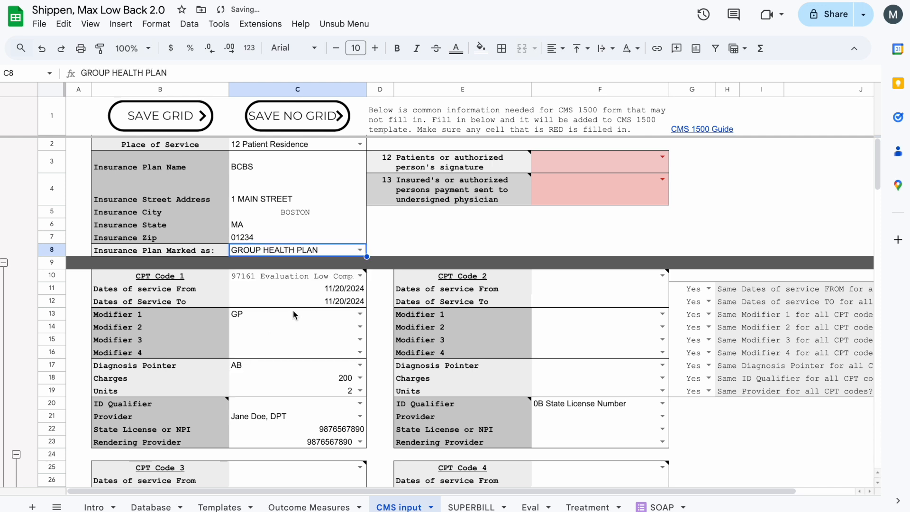
Set both the item 12 patient signature and the item 13 insured signature to SIGNATURE ON FILE.
left_click(662, 157)
left_click(643, 188)
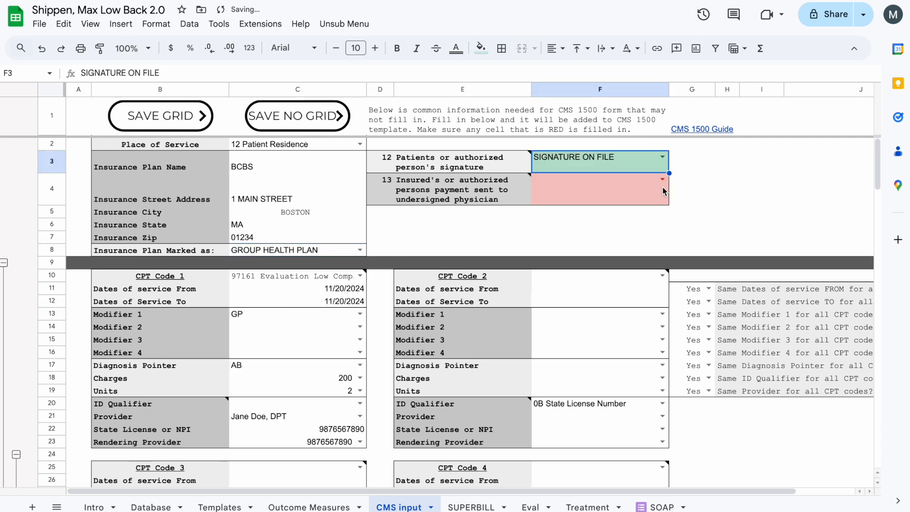
left_click(663, 179)
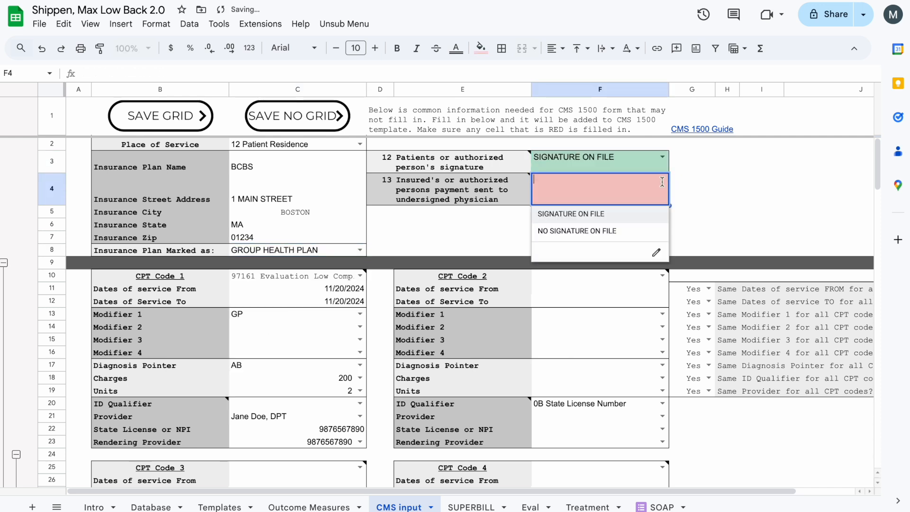
left_click(631, 219)
left_click(695, 214)
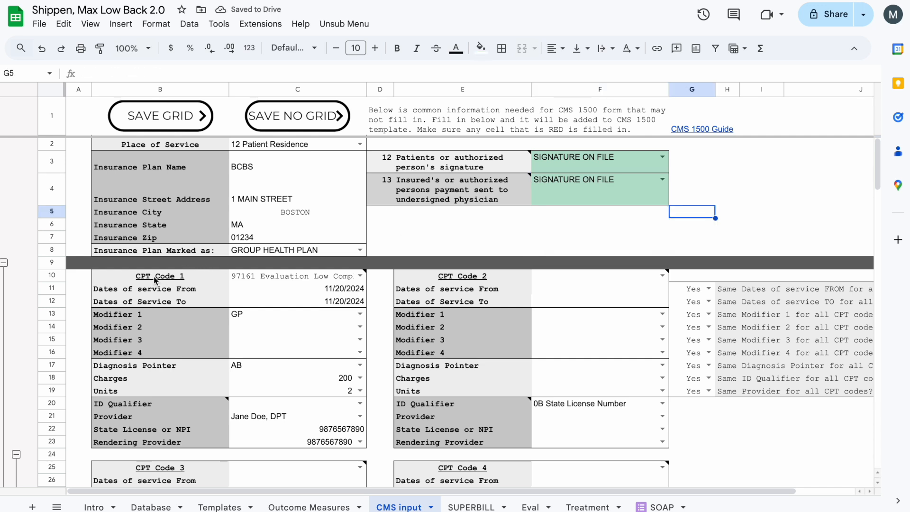
Examine the CPT code sections on the CMS input sheet, including their fields and the total charge row.
left_click(61, 280)
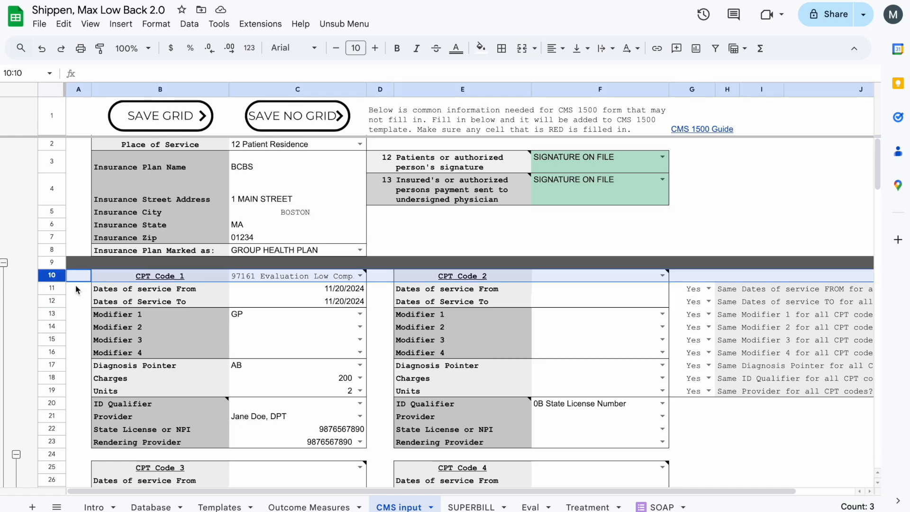
scroll(76, 286, "down", 10)
scroll(76, 301, "up", 10)
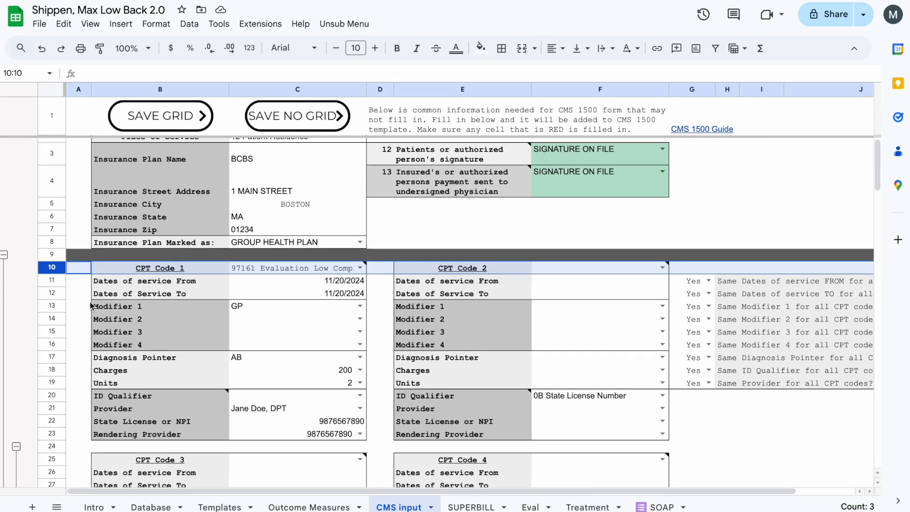
scroll(91, 304, "up", 1)
left_click(81, 302)
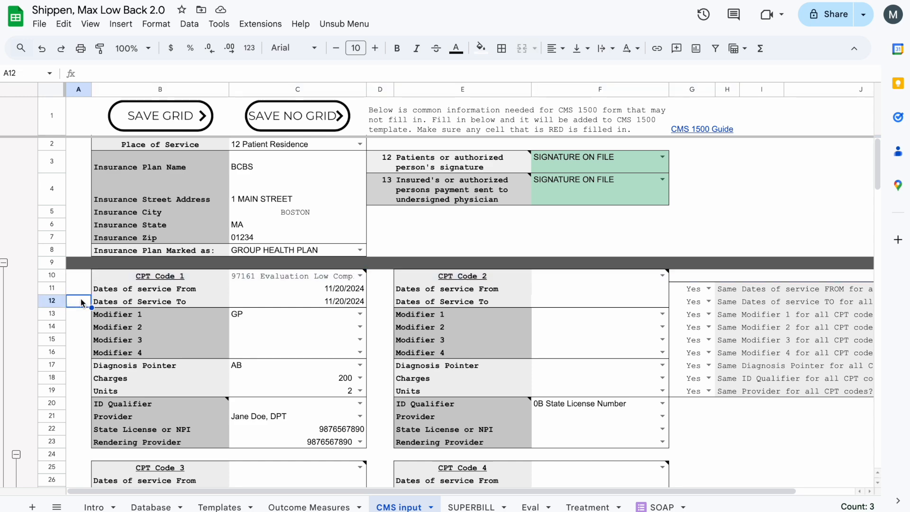
scroll(81, 303, "down", 3)
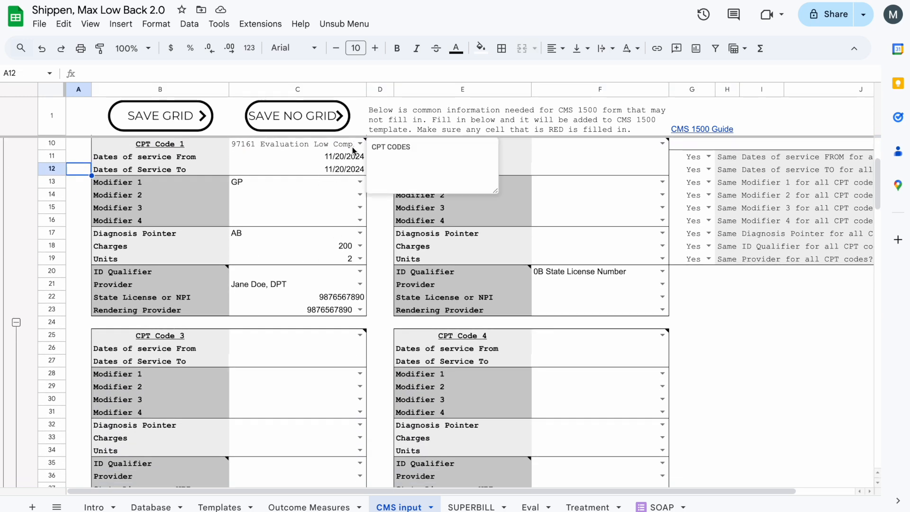
left_click(378, 219)
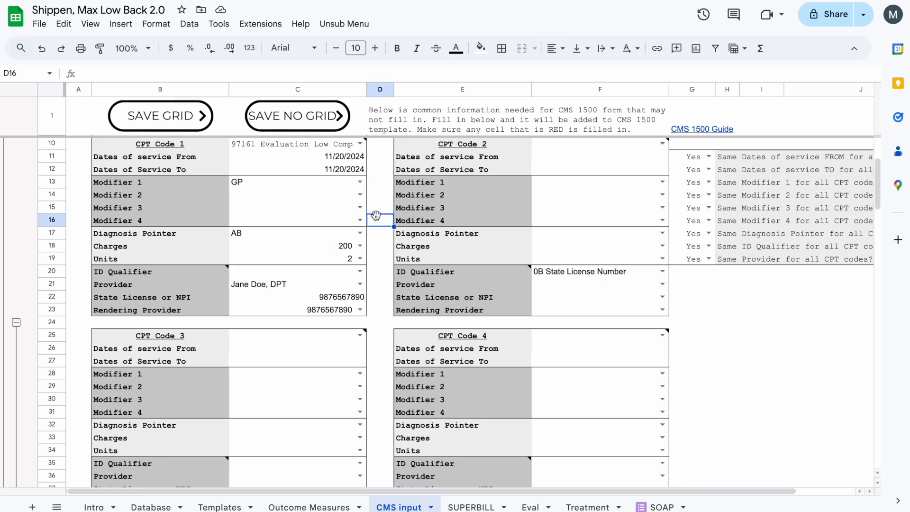
scroll(378, 219, "up", 3)
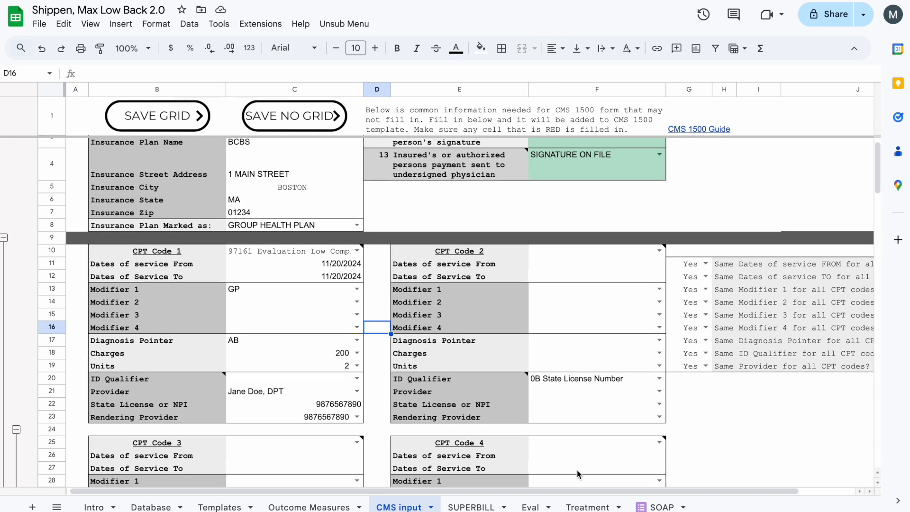
On the Eval sheet, set the first treatment diagnosis to M54.50 Unspecified low back pain.
left_click(531, 507)
left_click(528, 354)
type("lo")
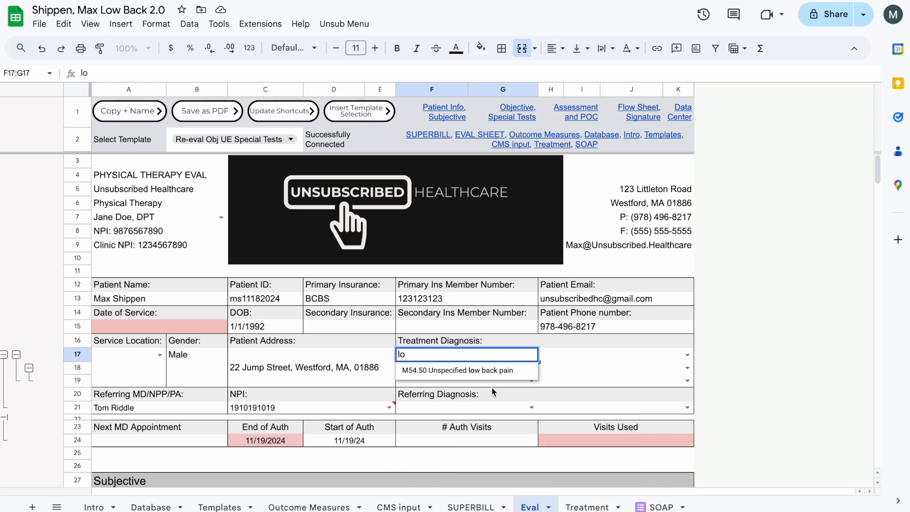
left_click(486, 375)
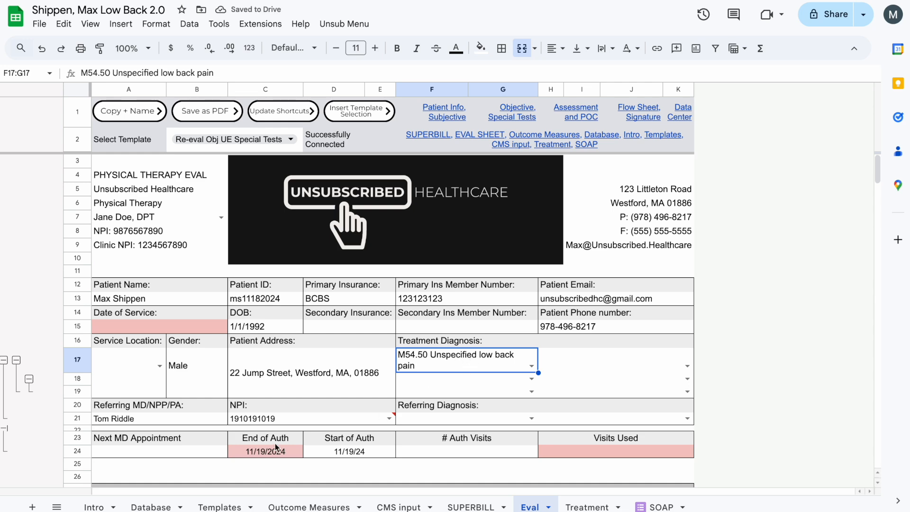
Return to the CMS input sheet and set the diagnosis pointer for CPT Code 1 to A.
left_click(153, 507)
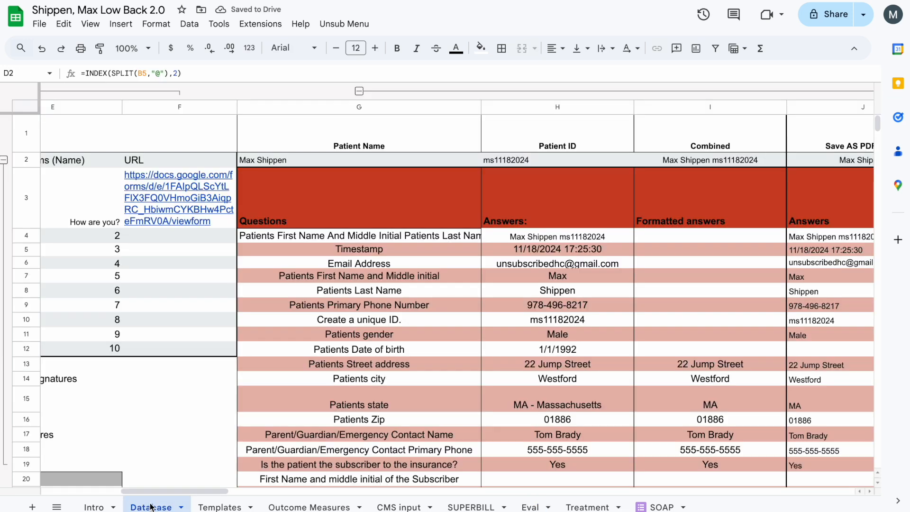
left_click(415, 507)
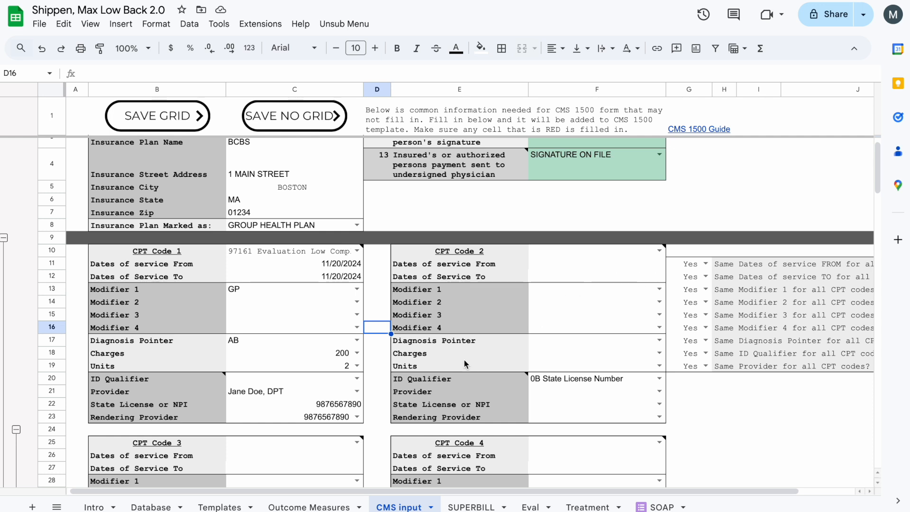
left_click(357, 340)
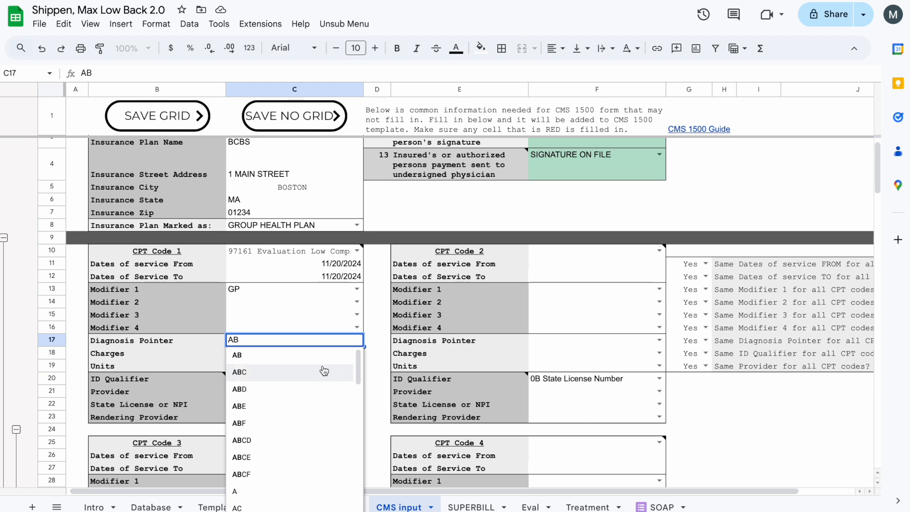
left_click(284, 492)
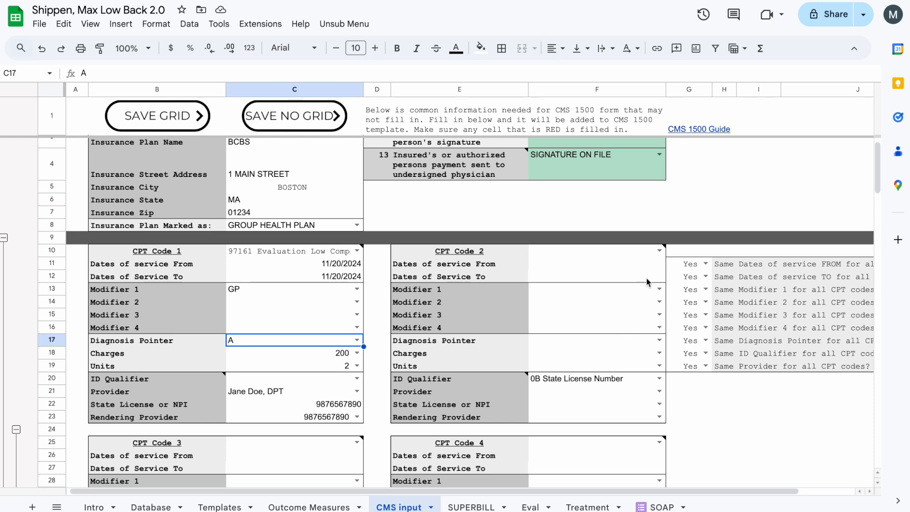
Set CPT Code 2 to 97110 Therapeutic Exercise with charges of 75 and 2 units.
mouse_move(659, 255)
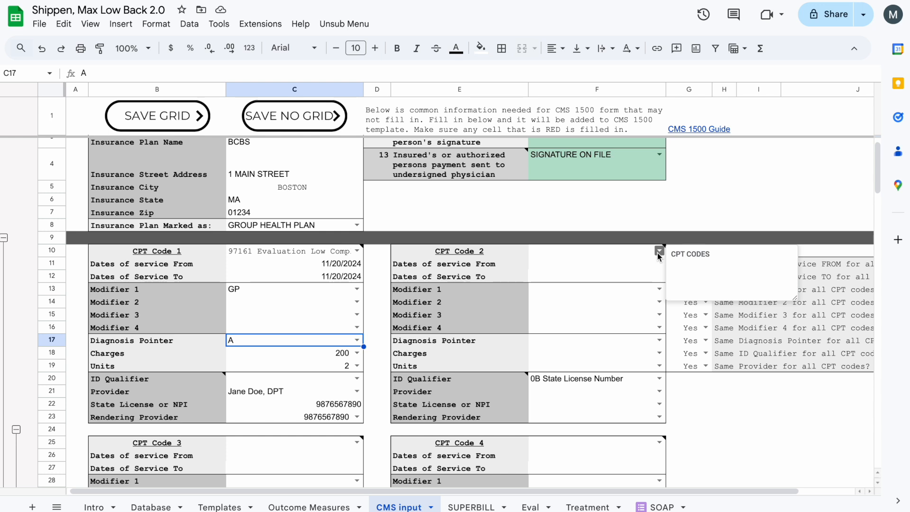
left_click(659, 252)
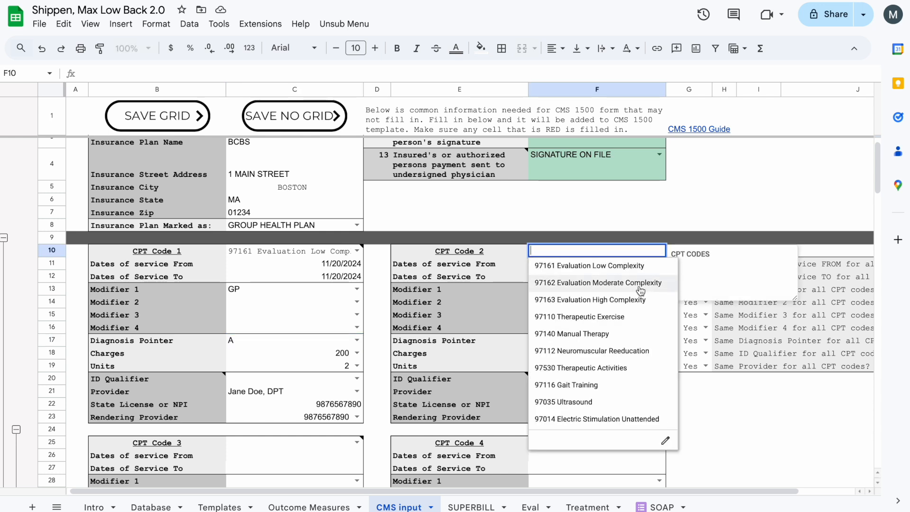
left_click(637, 316)
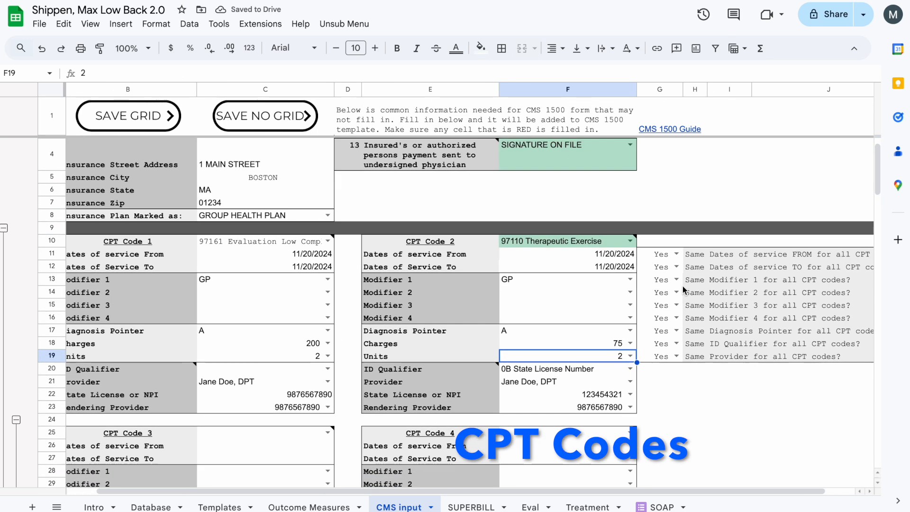
scroll(684, 286, "down", 1)
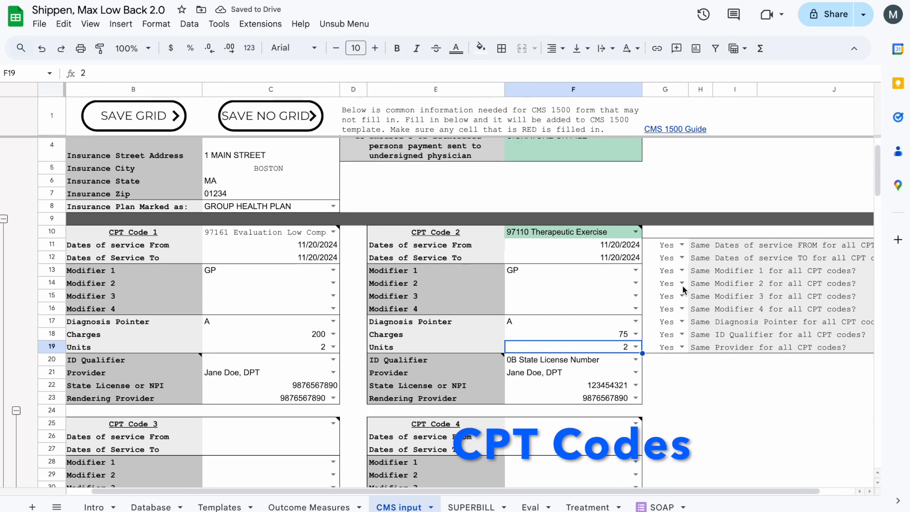
Review the options that reuse the same dates, modifiers, pointer and provider for all CPT codes, and the sections for codes 3 to 6.
left_click(698, 245)
left_click(666, 247)
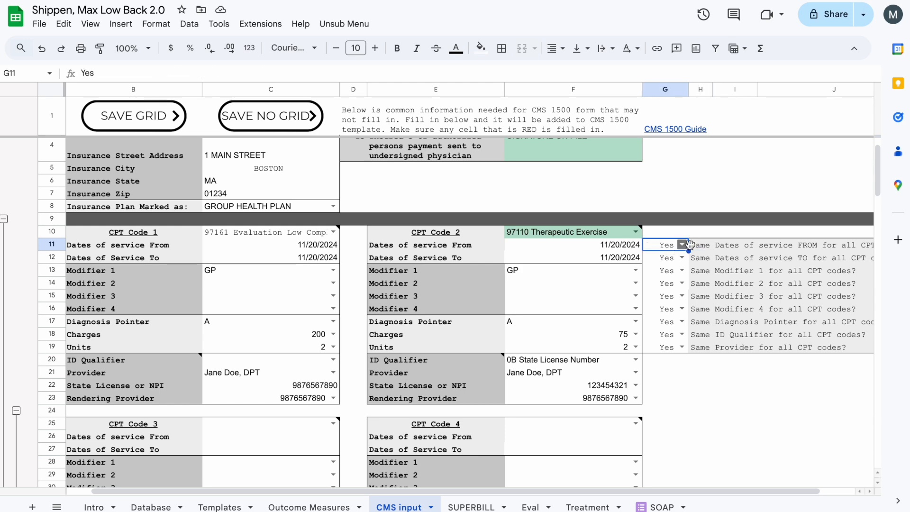
scroll(722, 251, "right", 2)
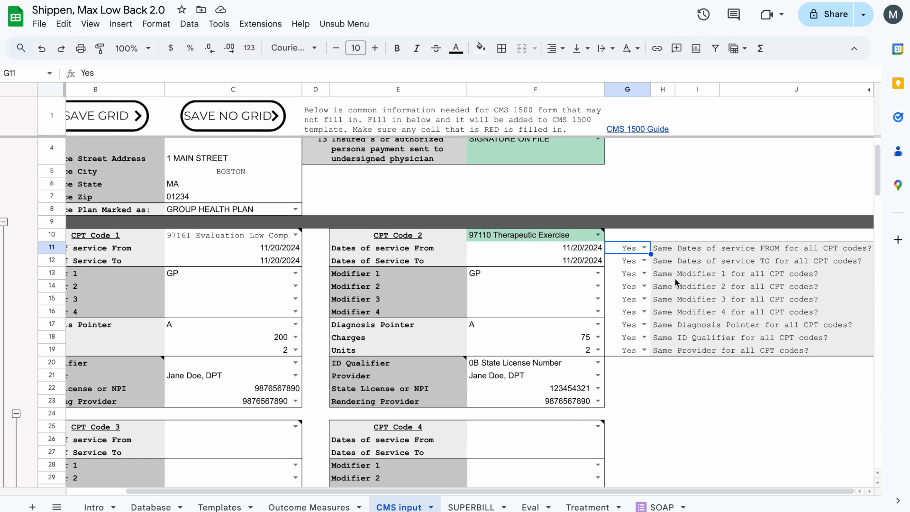
scroll(675, 278, "down", 1)
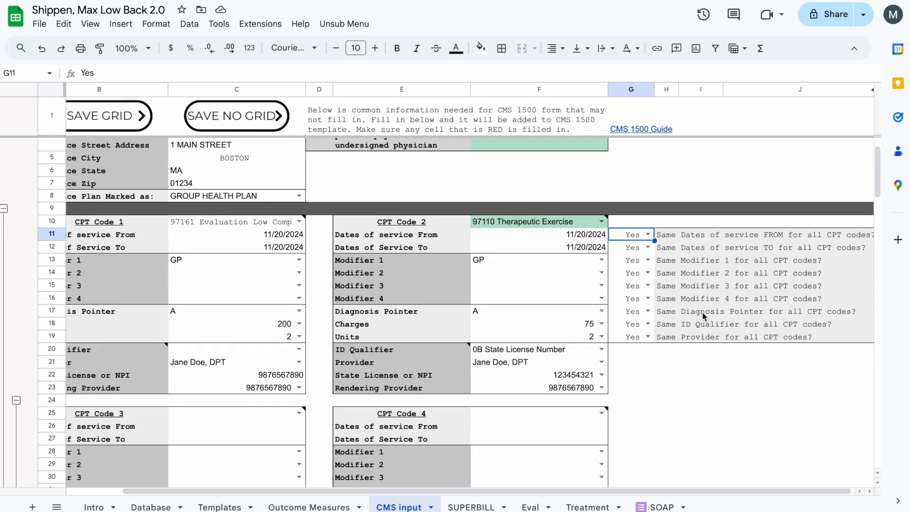
scroll(706, 313, "down", 2)
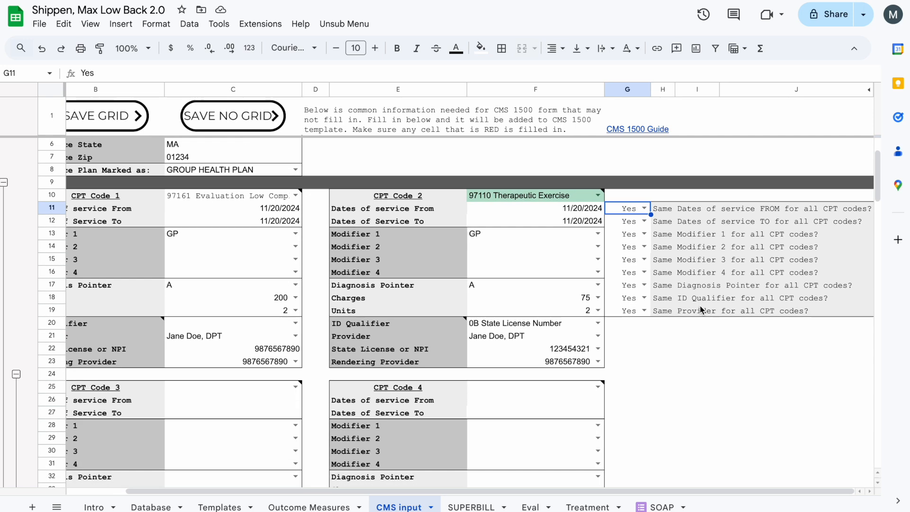
left_click(691, 311)
scroll(690, 311, "down", 5)
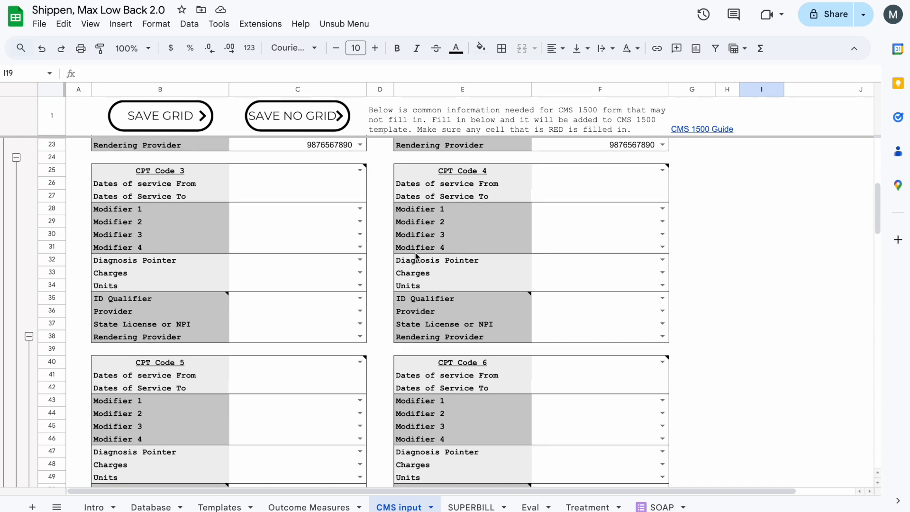
Set CPT Code 3 to 97140 Manual Therapy with charges of 100 and 2 units.
scroll(417, 258, "up", 5)
scroll(400, 359, "down", 1)
scroll(401, 359, "down", 1)
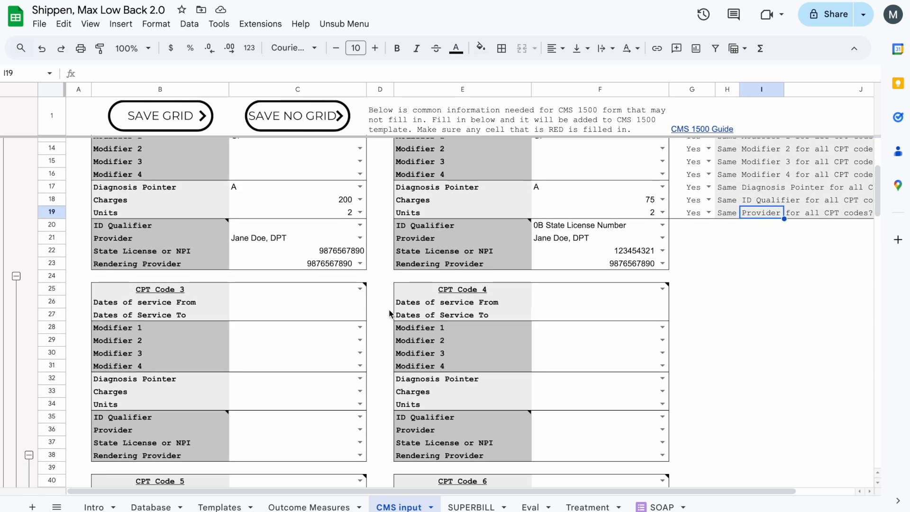
left_click(360, 289)
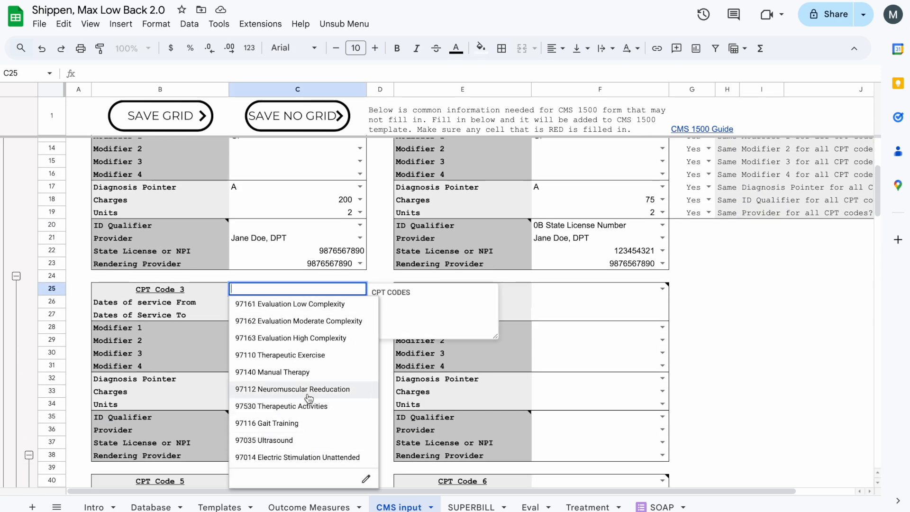
left_click(304, 373)
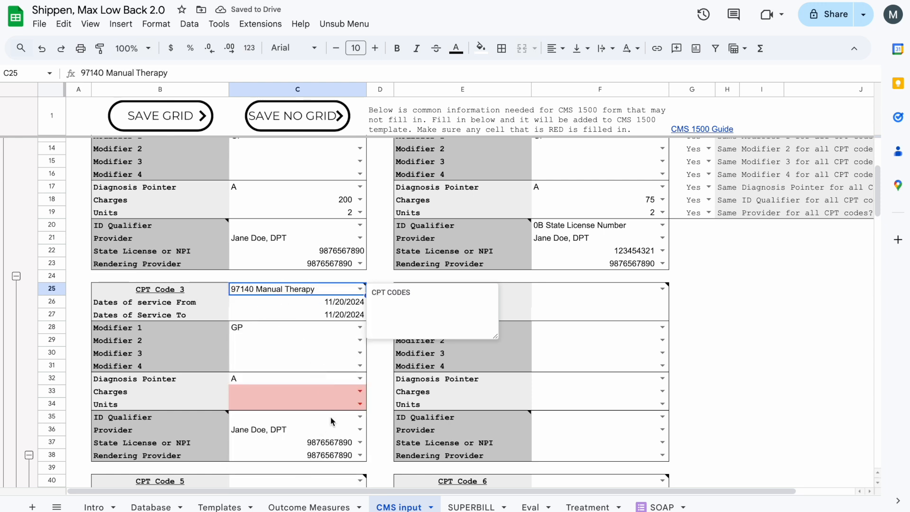
left_click(360, 391)
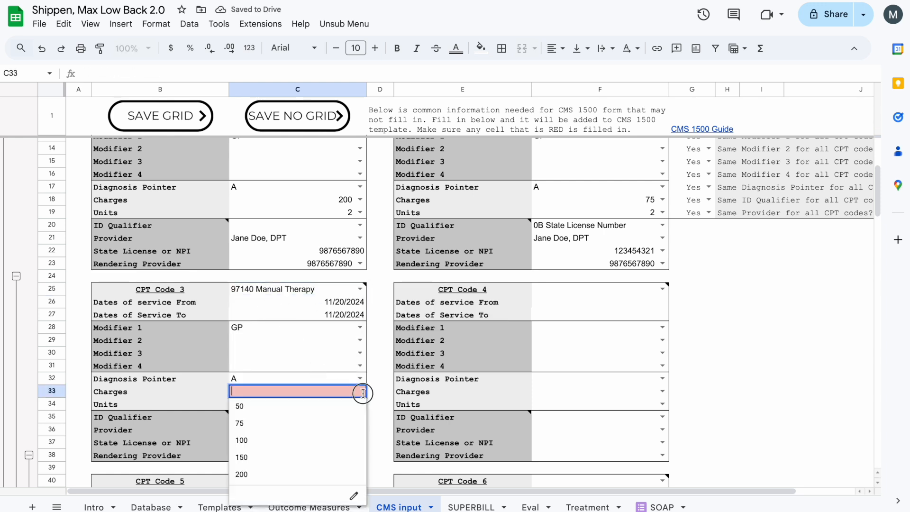
left_click(310, 440)
left_click(360, 404)
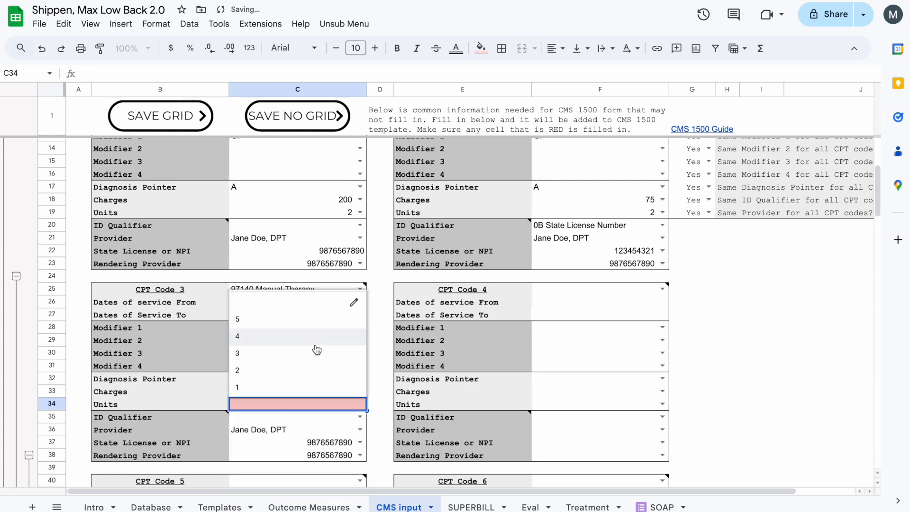
left_click(302, 370)
Open the list of available procedure codes for CPT Code 4.
scroll(446, 386, "down", 1)
scroll(445, 387, "right", 1)
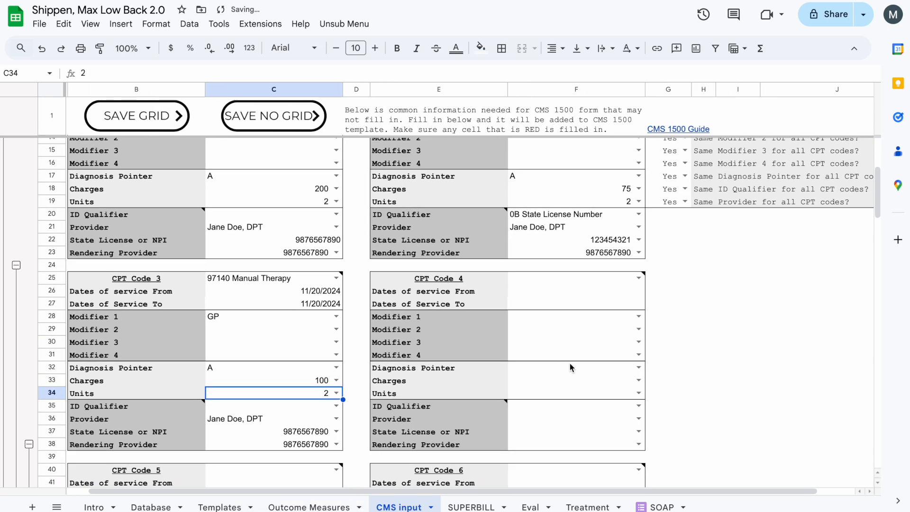
left_click(639, 278)
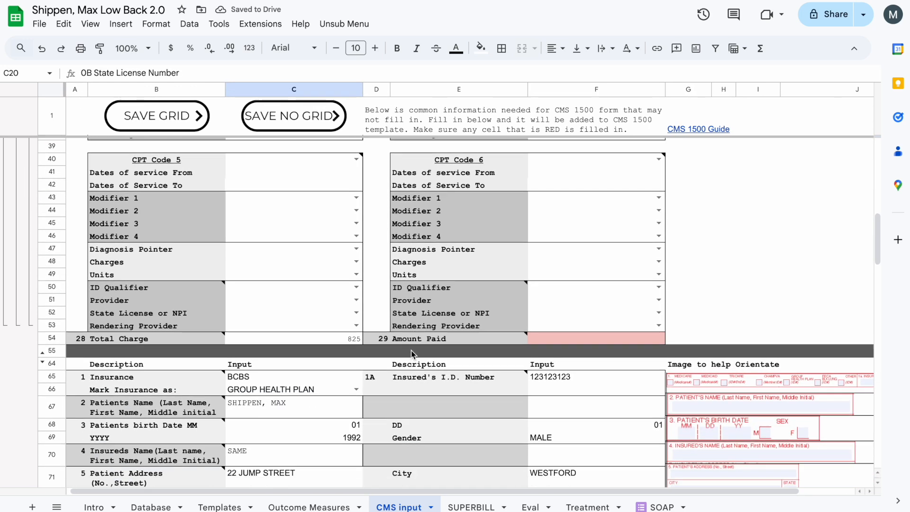
Enter 40 as the Amount Paid in item 29.
scroll(456, 337, "down", 2)
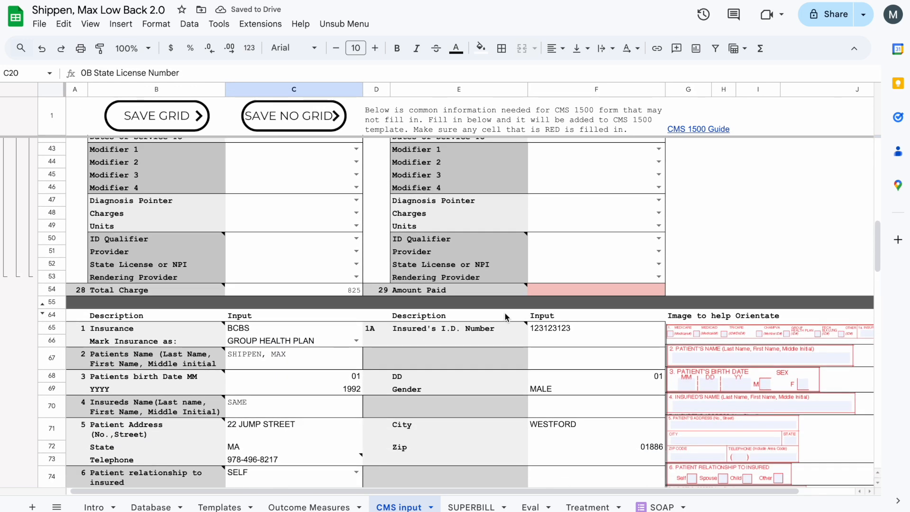
left_click(569, 288)
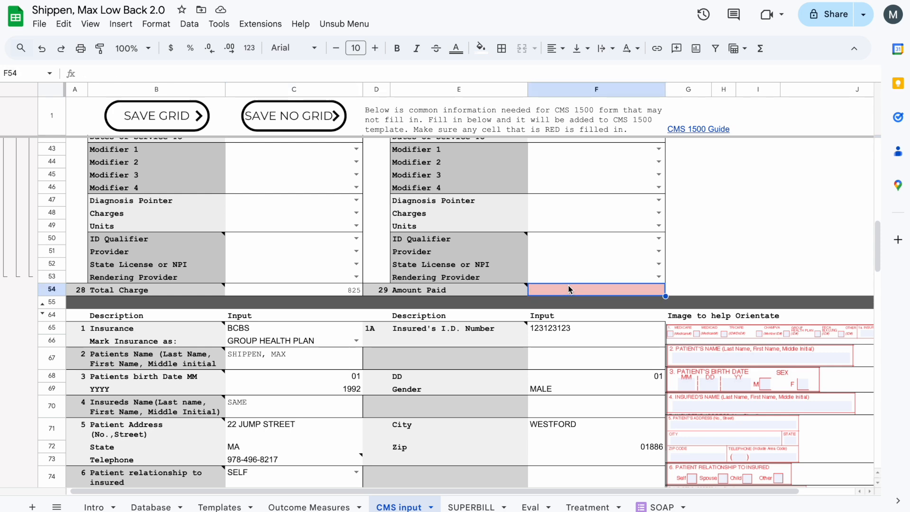
type("40")
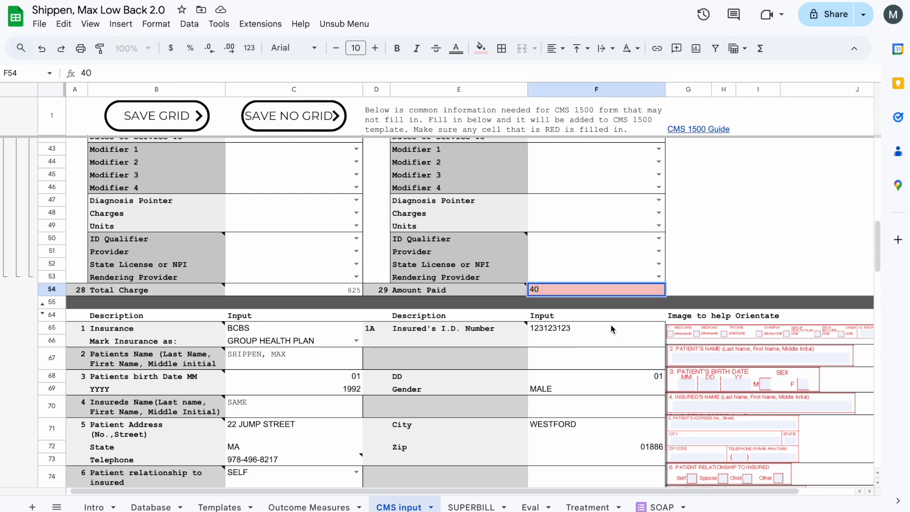
left_click(731, 282)
scroll(706, 280, "down", 1)
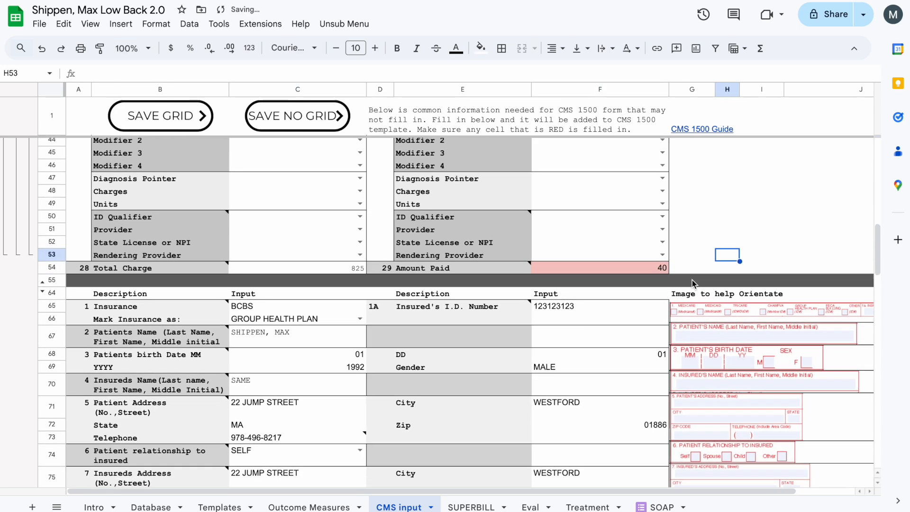
Reset the fill color of the Amount Paid cell.
left_click(649, 270)
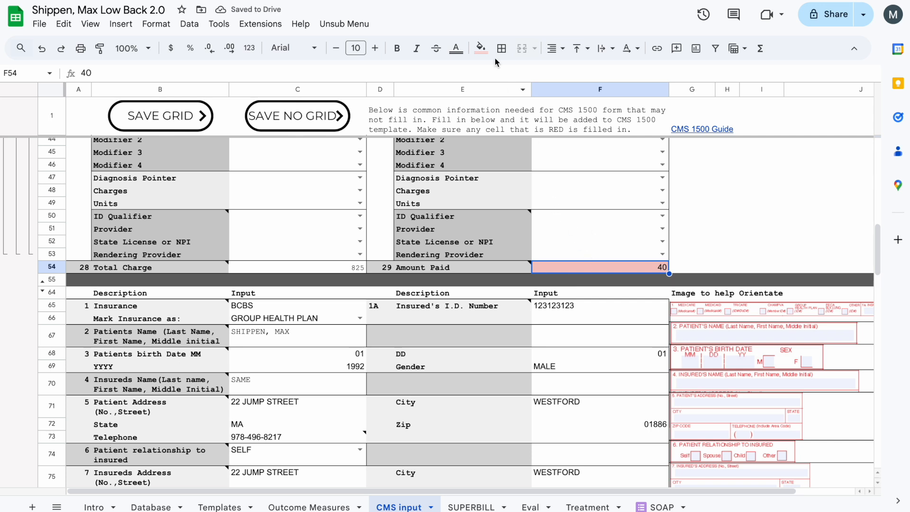
left_click(482, 48)
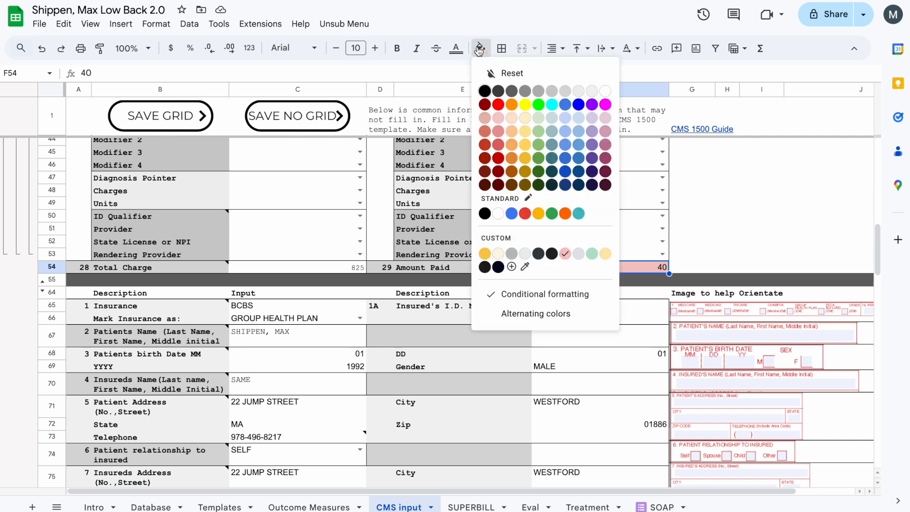
left_click(491, 71)
left_click(684, 229)
left_click(567, 265)
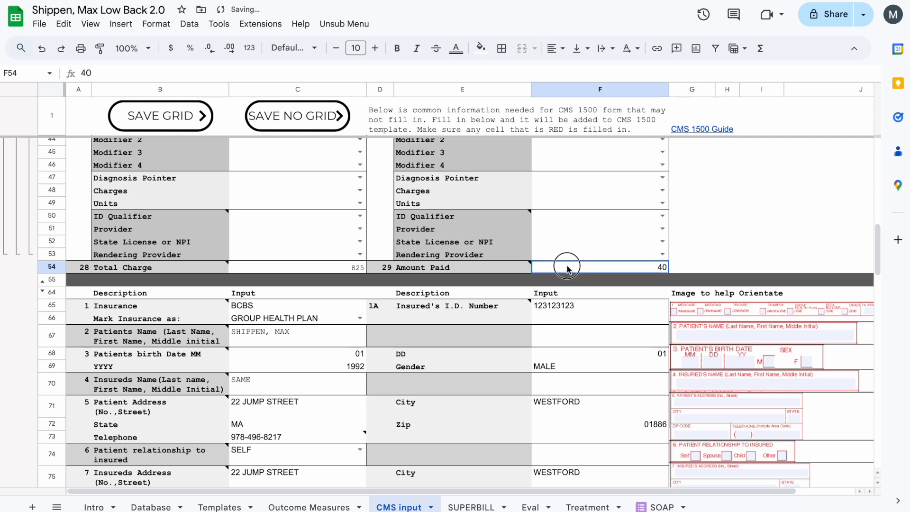
left_click(481, 48)
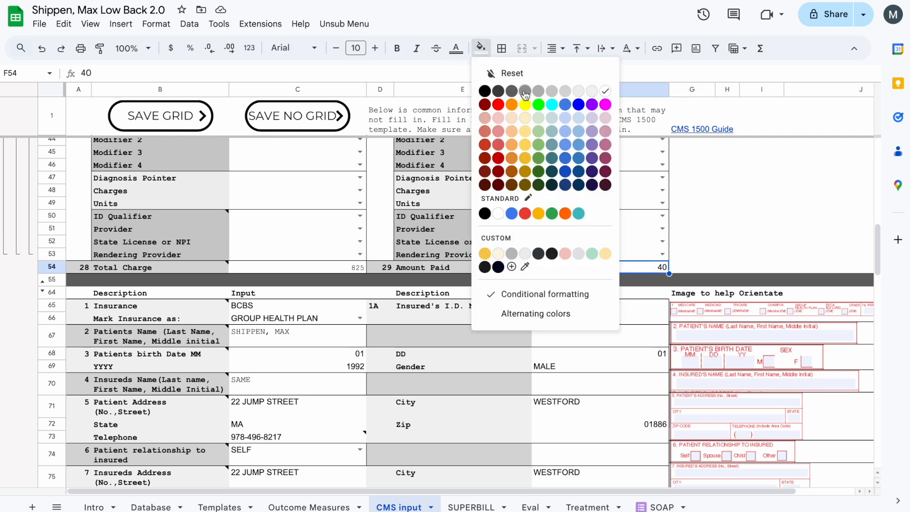
left_click(691, 240)
left_click(631, 267)
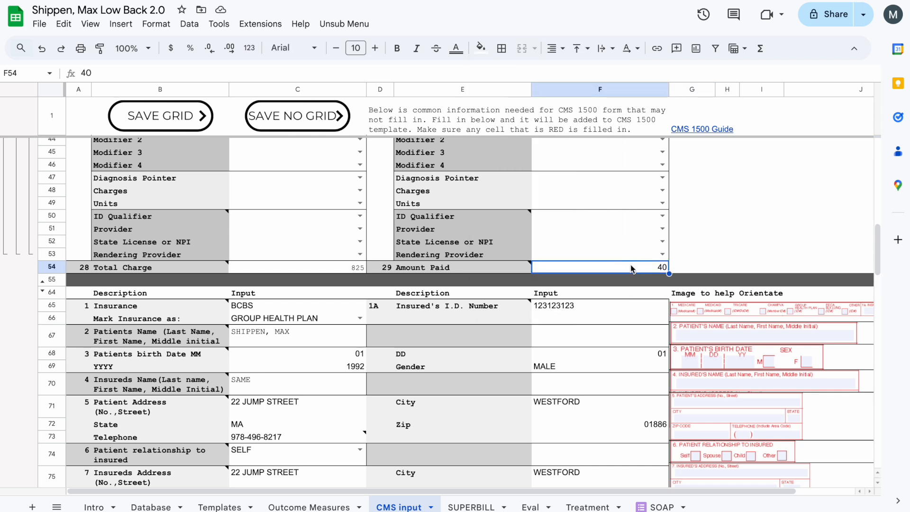
Clear the Amount Paid value and enter 40 again.
key("Delete")
left_click(676, 275)
left_click(646, 275)
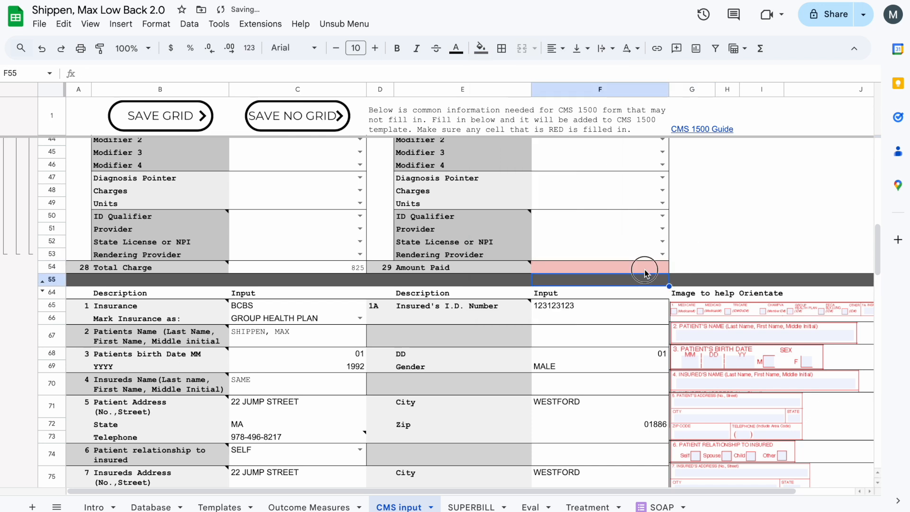
left_click(645, 269)
type("40")
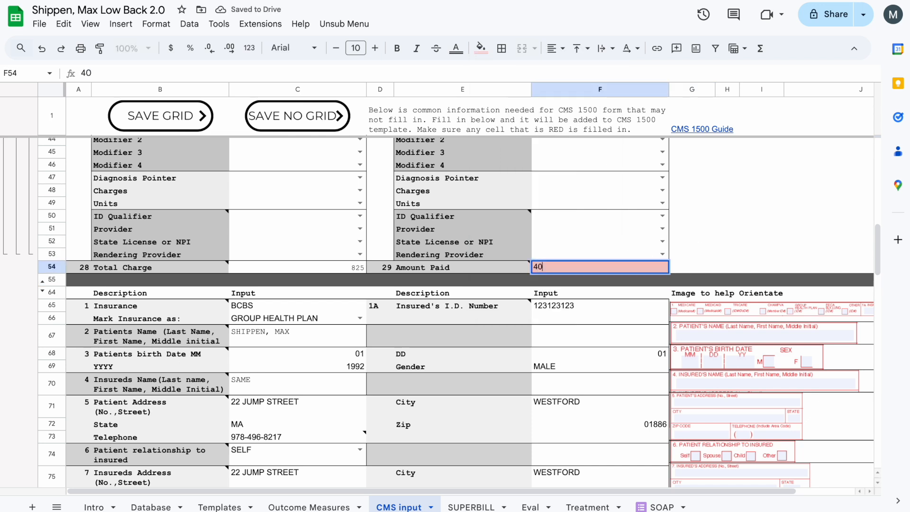
left_click(754, 253)
Examine the item numbers, the paired Description and Input columns, and the orientation images of the CMS 1500 items.
scroll(195, 208, "down", 3)
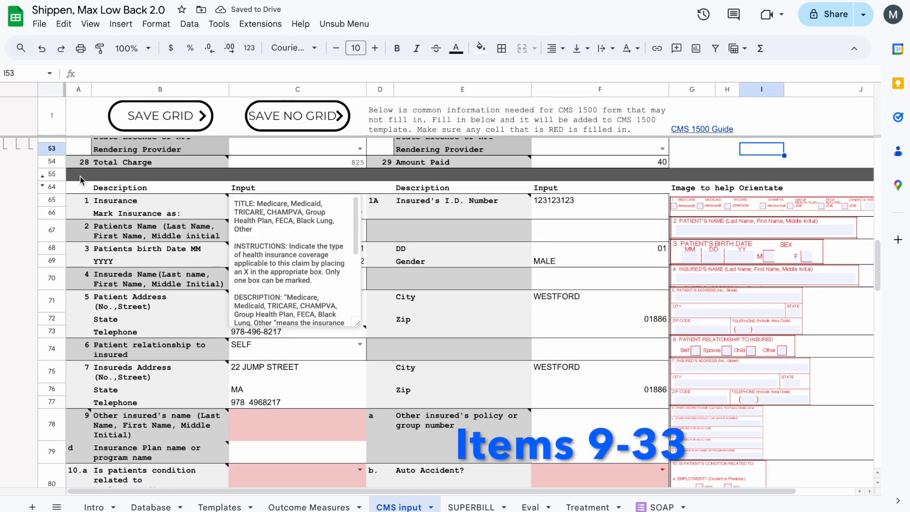
left_click(77, 212)
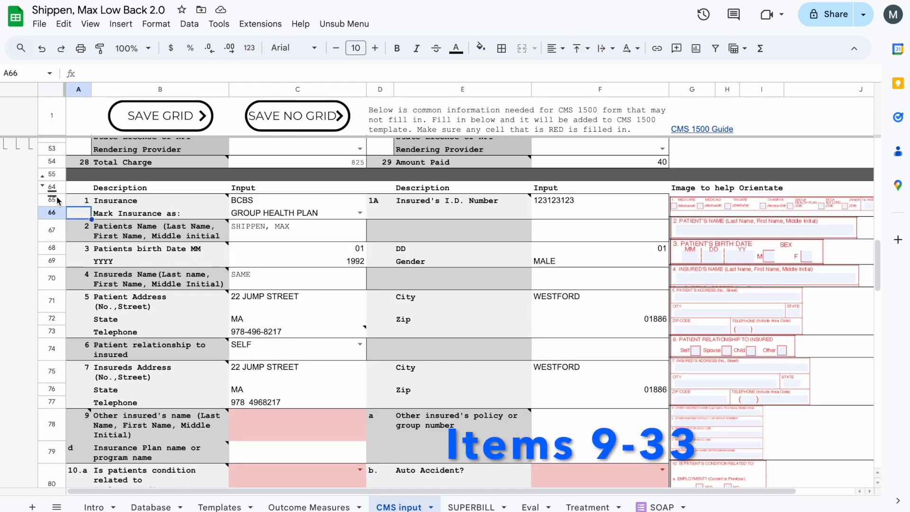
left_click(52, 200)
mouse_move(142, 203)
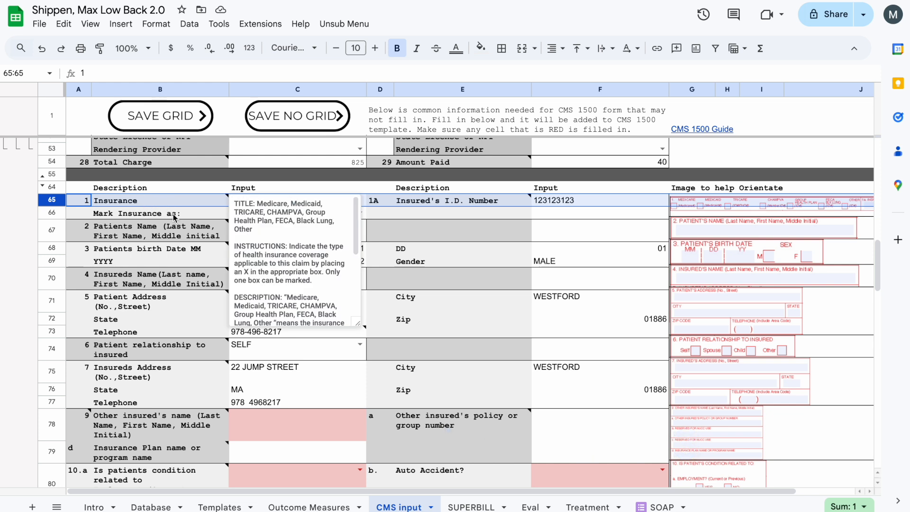
left_click(263, 189)
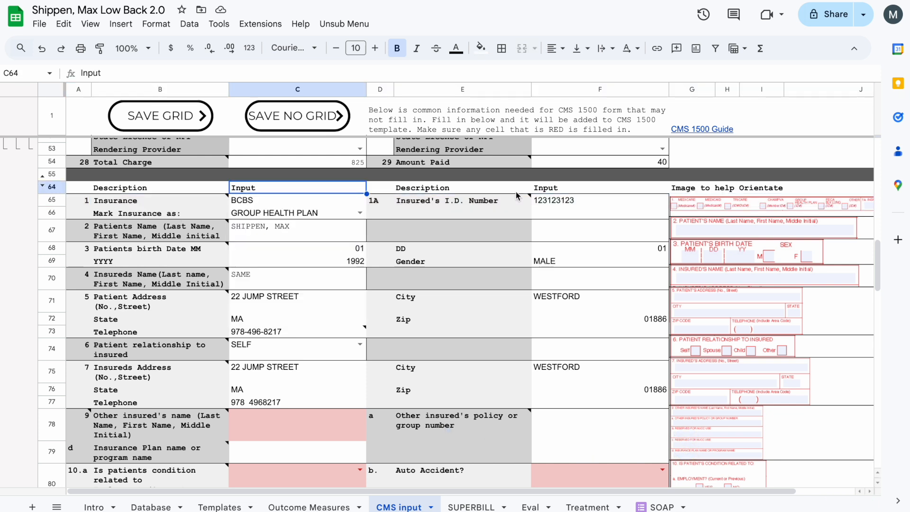
left_click(468, 192)
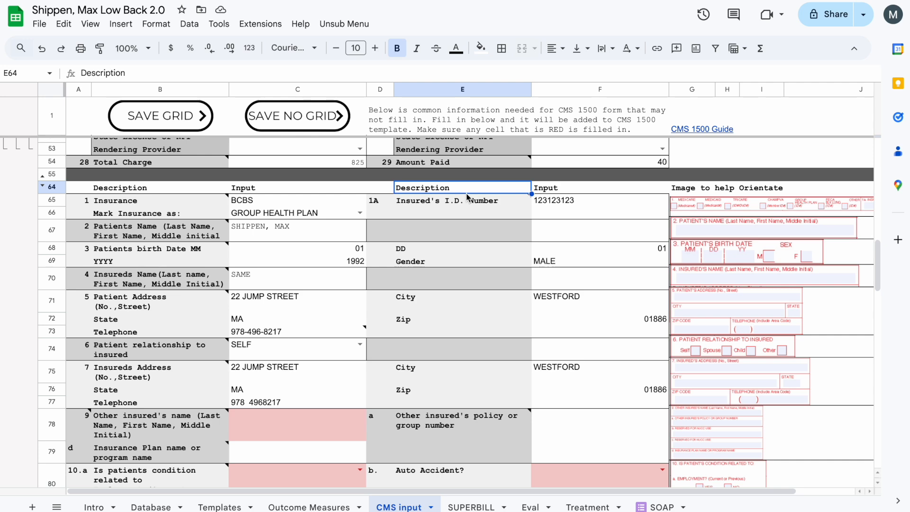
left_click(565, 191)
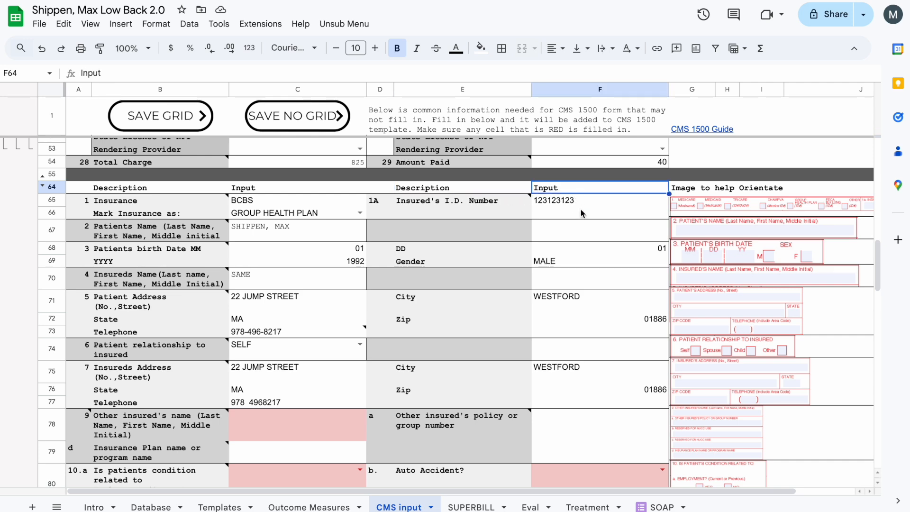
scroll(577, 220, "right", 3)
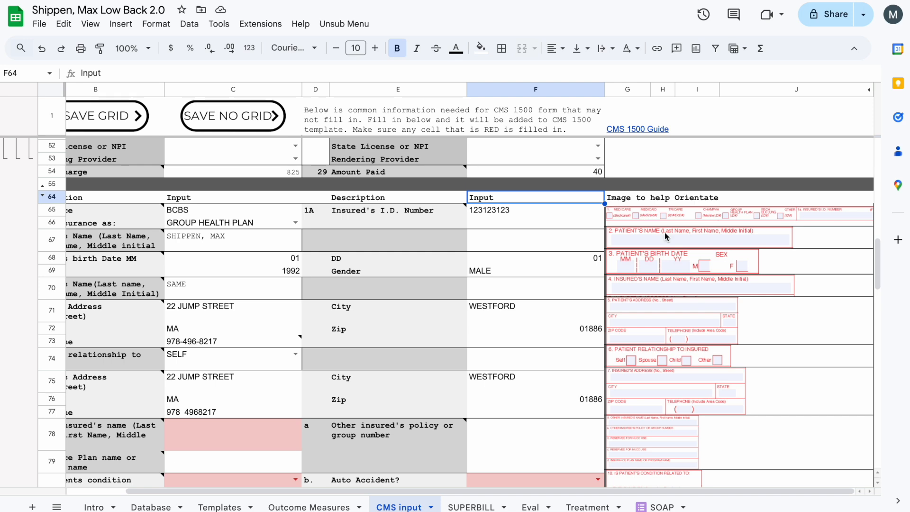
scroll(684, 246, "down", 2)
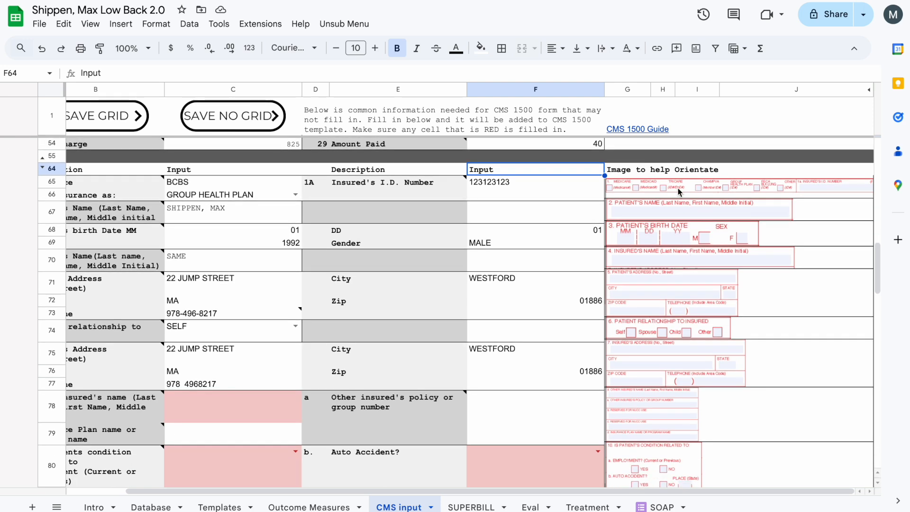
scroll(679, 192, "down", 5)
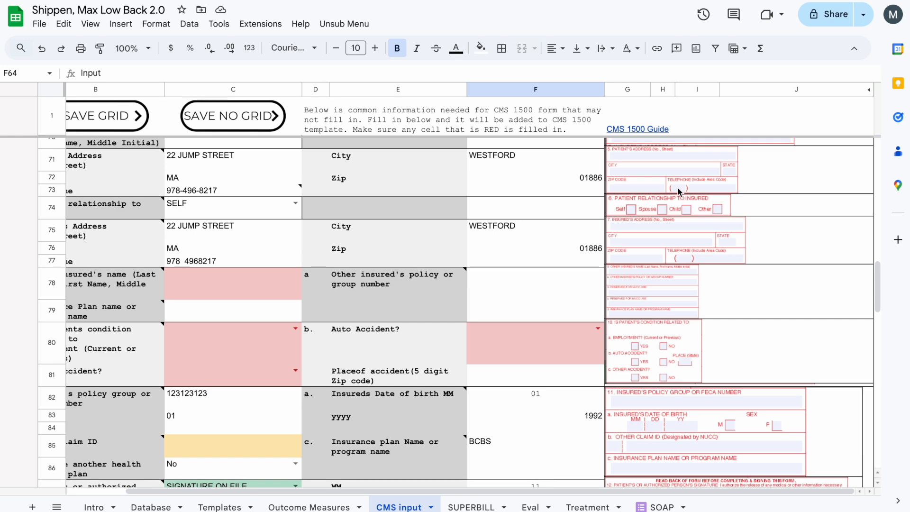
Look through items 1 to 29 of the input sheet, checking the prefilled inputs and the color-highlighted cells.
scroll(597, 222, "left", 3)
scroll(516, 253, "up", 3)
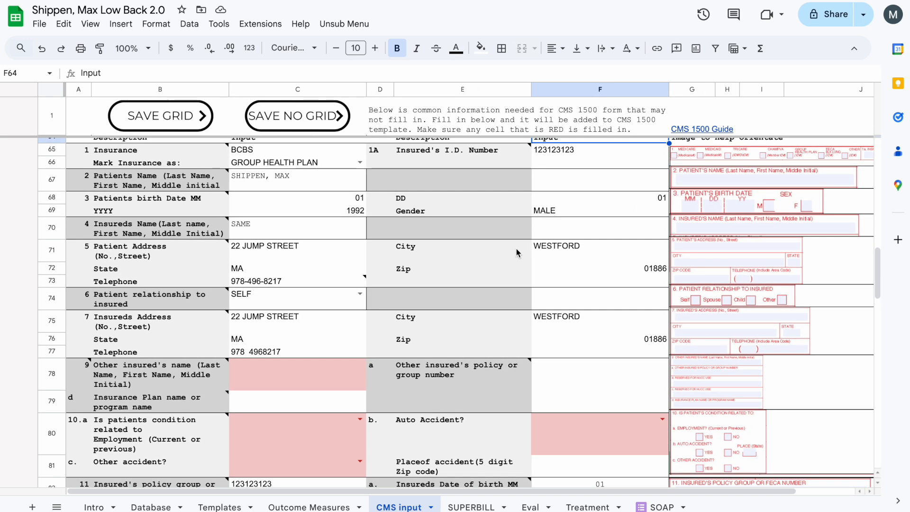
scroll(517, 253, "up", 2)
scroll(517, 252, "down", 5)
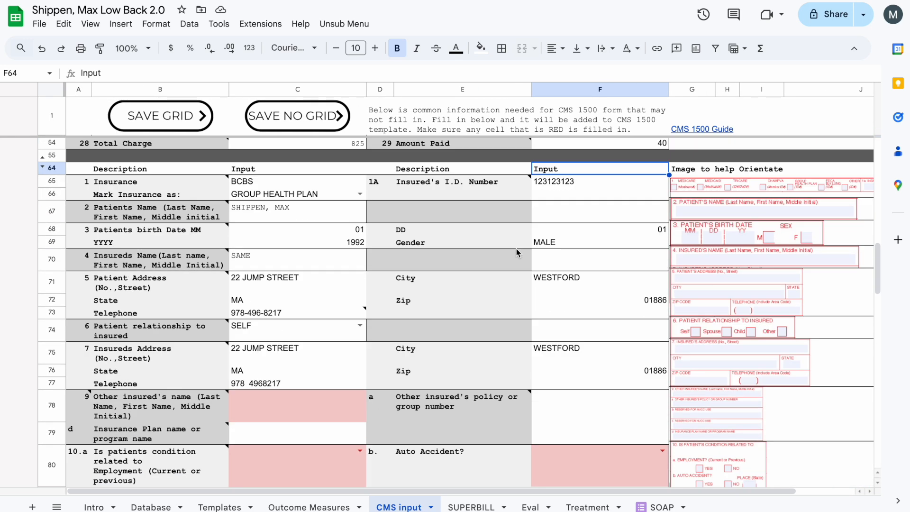
scroll(517, 251, "down", 6)
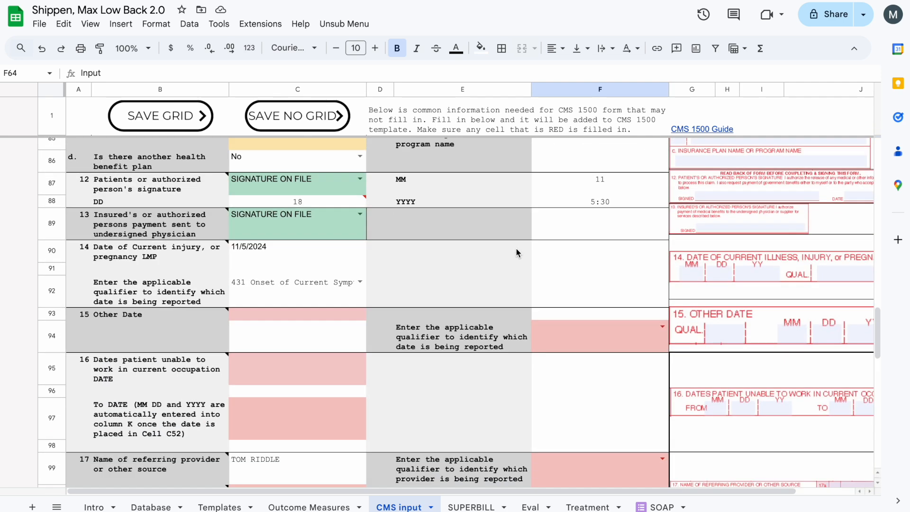
scroll(517, 248, "up", 5)
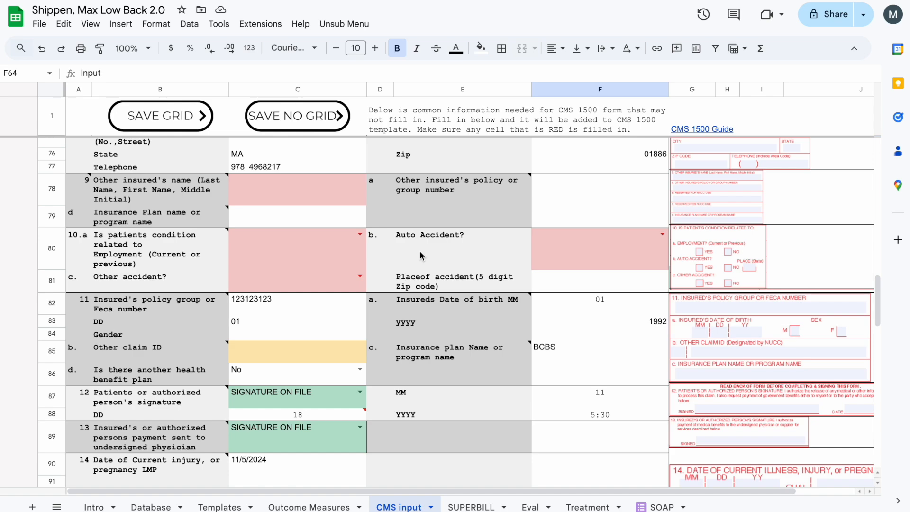
scroll(420, 252, "up", 7)
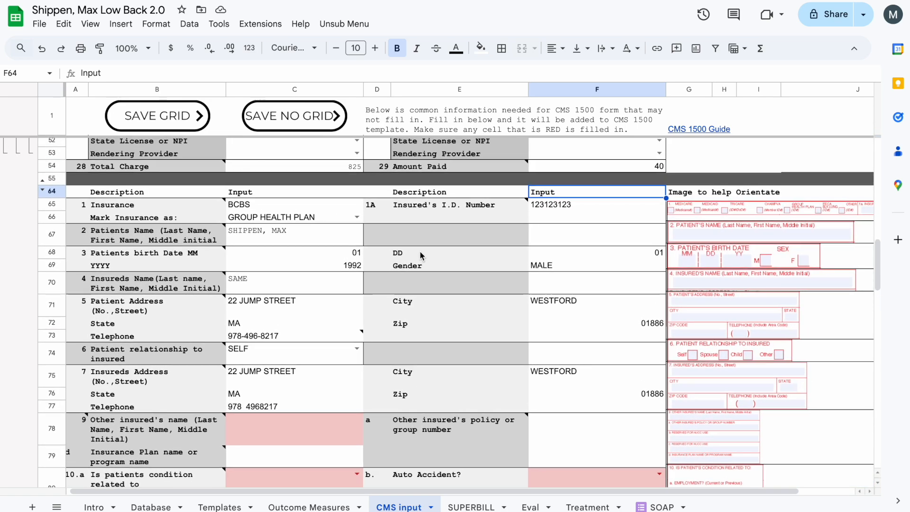
scroll(420, 255, "down", 7)
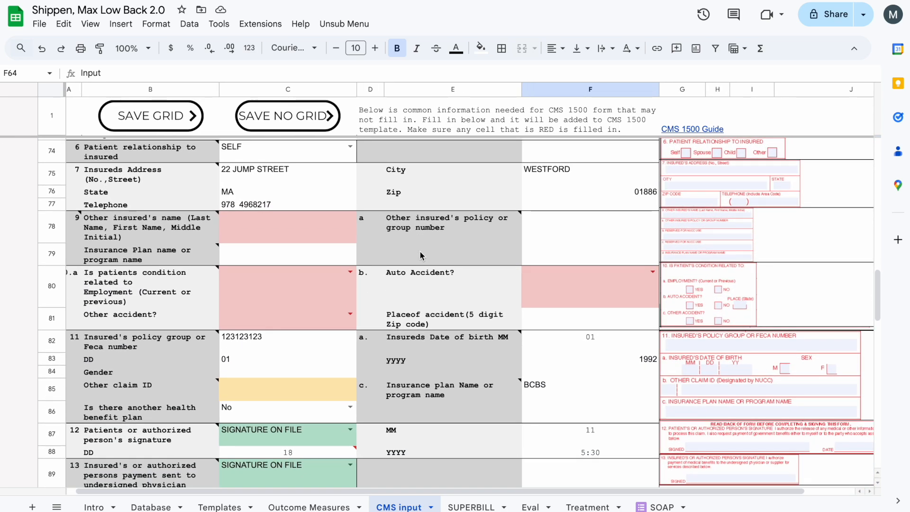
scroll(389, 245, "down", 5)
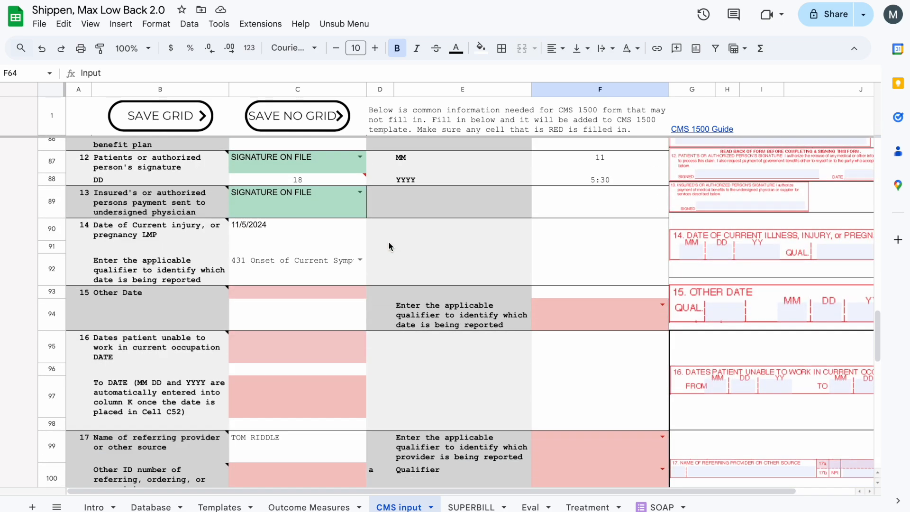
scroll(389, 242, "down", 9)
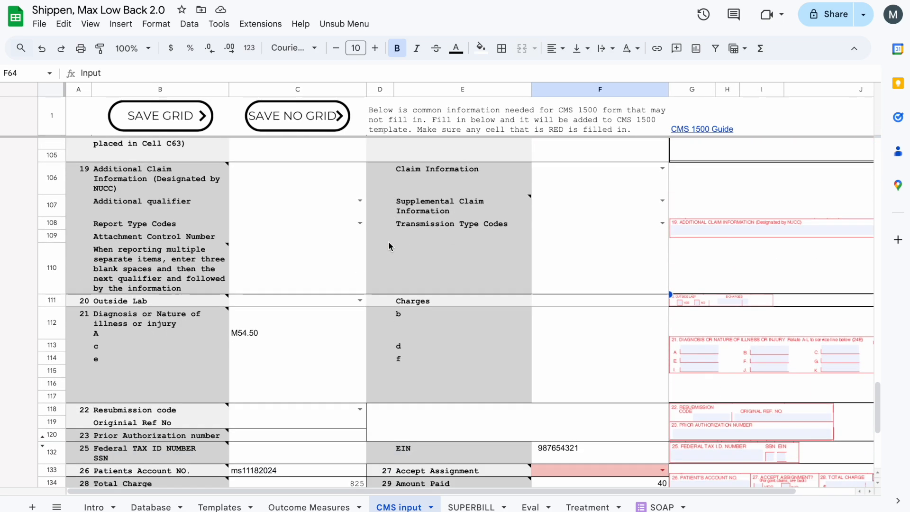
Set item 10's employment-related, other accident and auto accident answers to No.
scroll(388, 242, "down", 1)
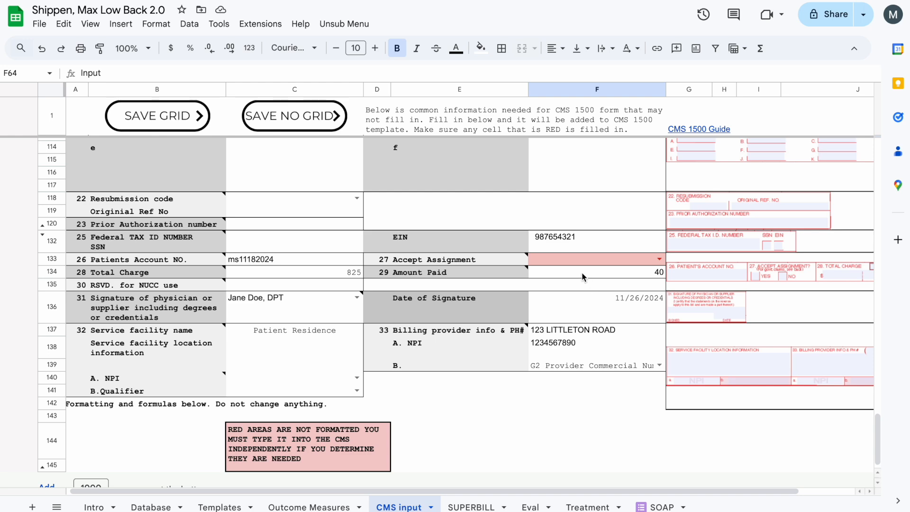
scroll(583, 277, "up", 10)
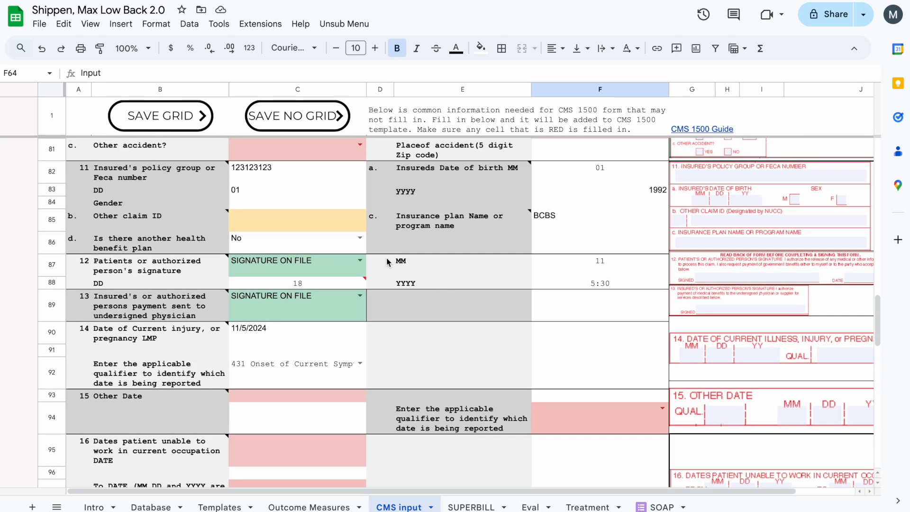
scroll(388, 262, "up", 4)
left_click(361, 271)
left_click(308, 331)
left_click(361, 313)
left_click(327, 354)
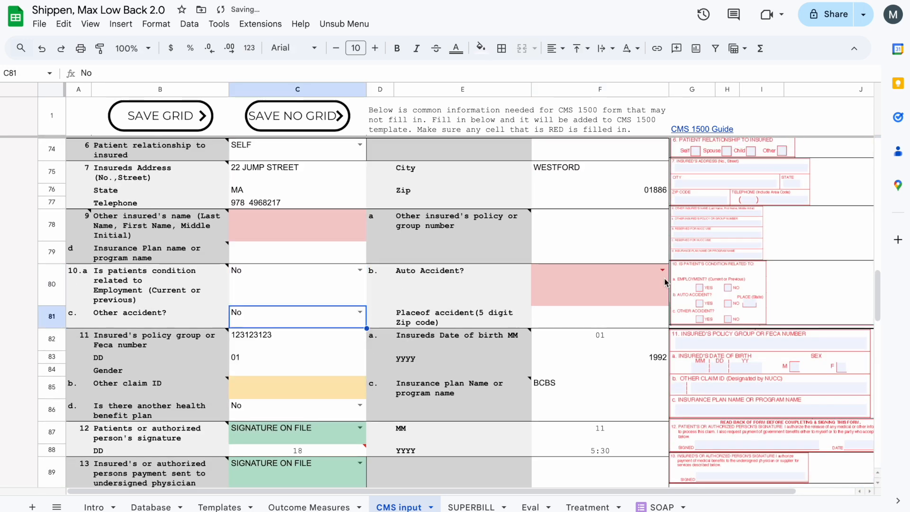
left_click(659, 292)
left_click(610, 331)
Read the instruction notes for item 9, Other insured's name, and 9a, Other insured's policy or group number.
mouse_move(229, 225)
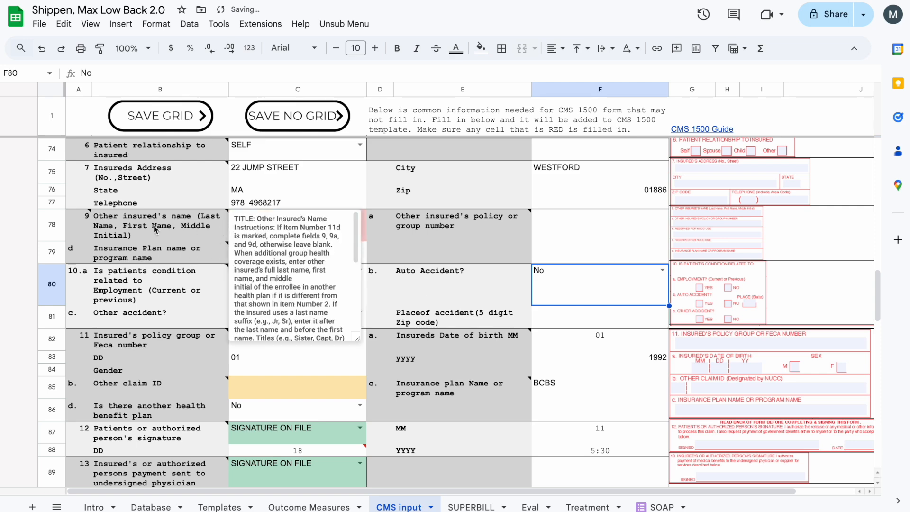
scroll(156, 229, "up", 1)
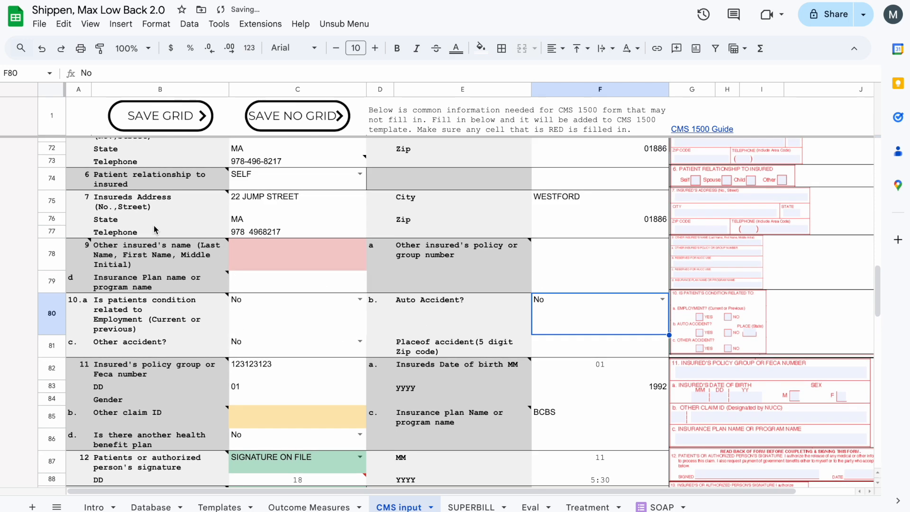
left_click(157, 175)
left_click(413, 257)
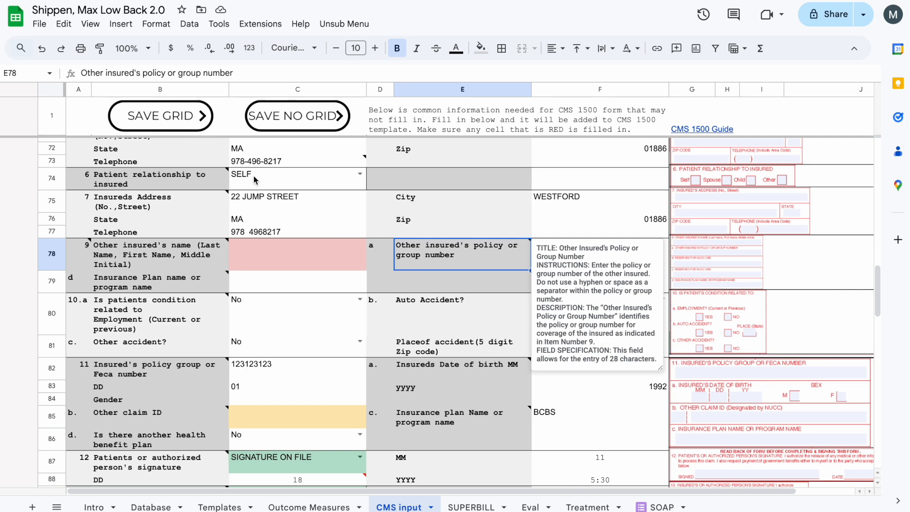
Open the linked CMS 1500 Guide and highlight the title of the Medicare Claims Processing Manual.
scroll(452, 261, "down", 6)
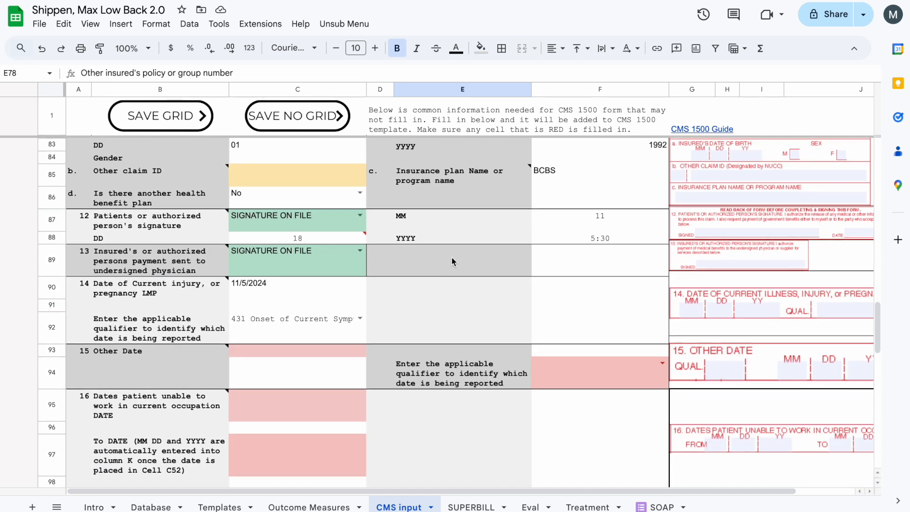
scroll(451, 260, "down", 1)
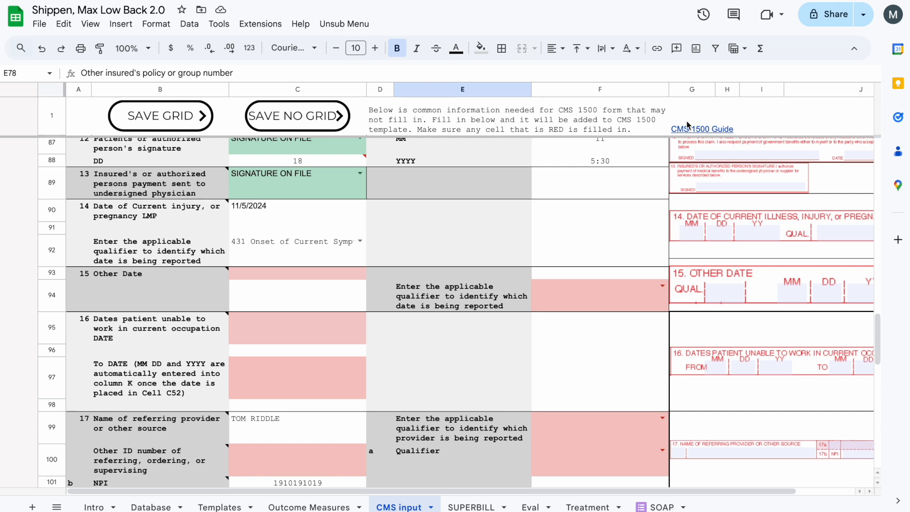
mouse_move(705, 132)
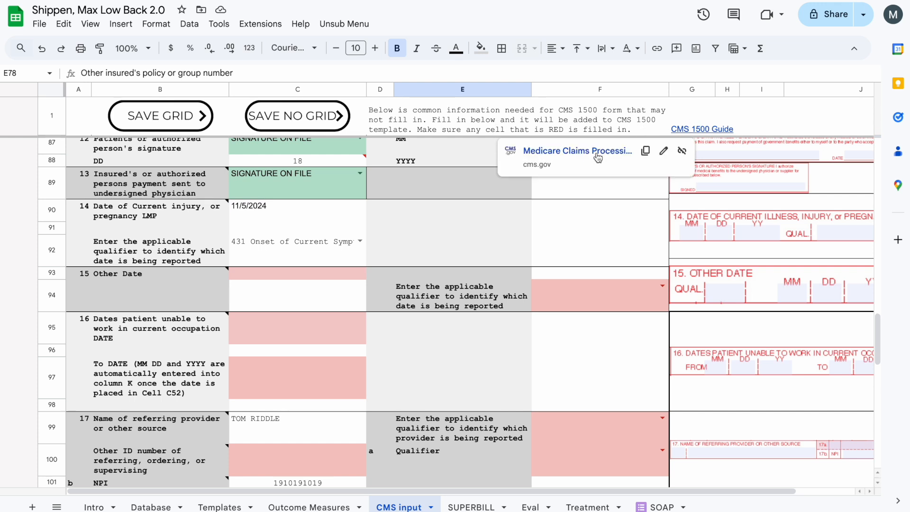
left_click(578, 151)
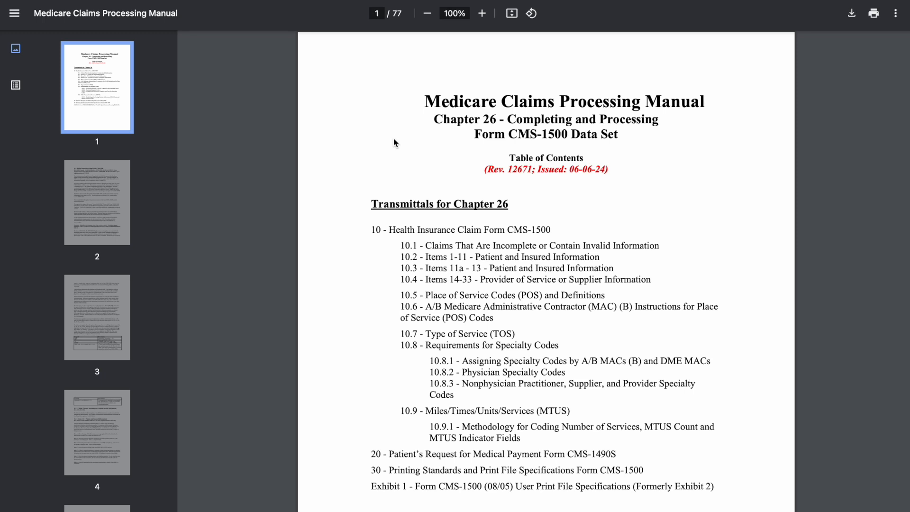
left_click_drag(423, 102, 728, 95)
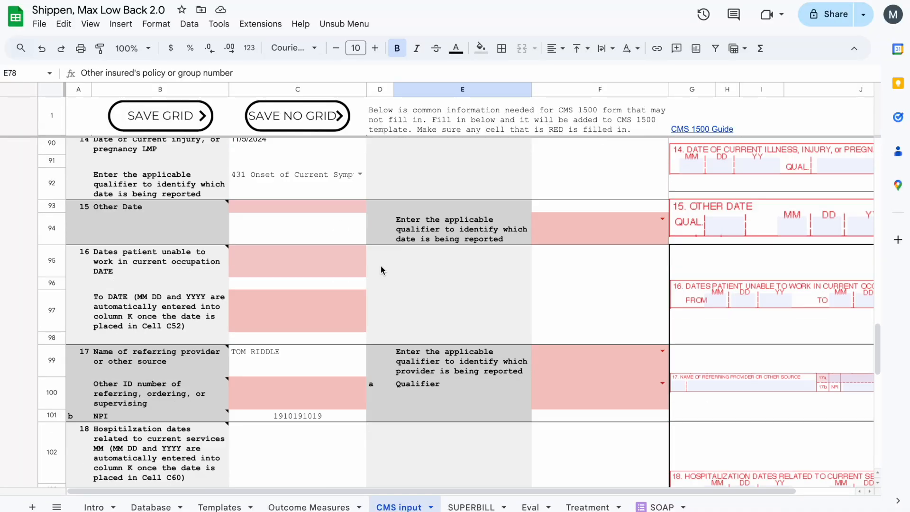
Back in the input sheet, set item 17's referring provider qualifier to DN and the 17a qualifier to G2 Provider Commercial Number.
scroll(381, 266, "down", 2)
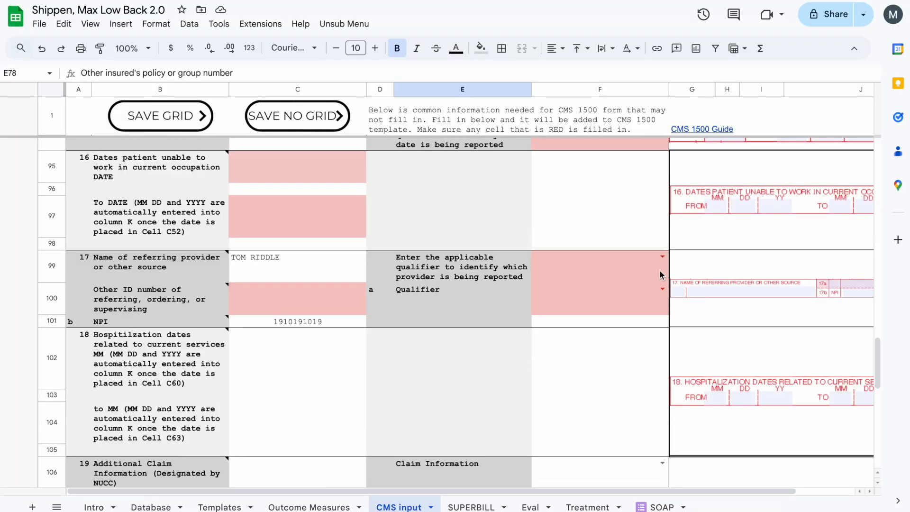
left_click(663, 258)
left_click(660, 291)
left_click(663, 289)
left_click(640, 323)
scroll(632, 264, "down", 1)
left_click(662, 253)
left_click(607, 321)
Set item 27, Accept Assignment, to Yes.
scroll(520, 356, "down", 8)
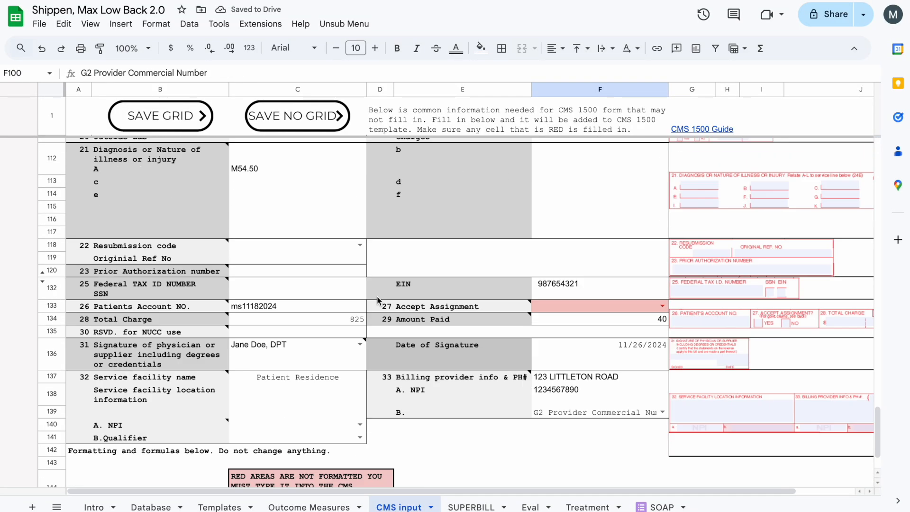
left_click(666, 276)
left_click(636, 292)
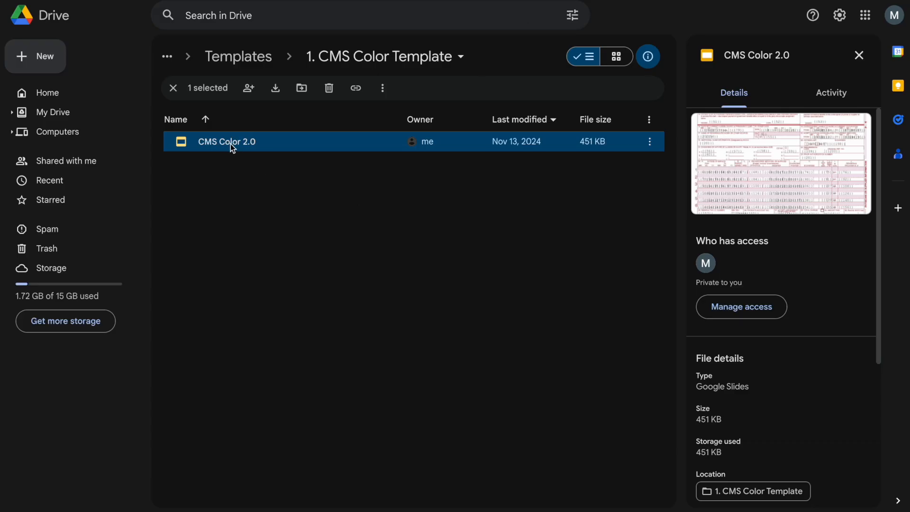
Open the CMS Color 2.0 template from the 1. CMS Color Template folder in Google Drive.
double_click(231, 145)
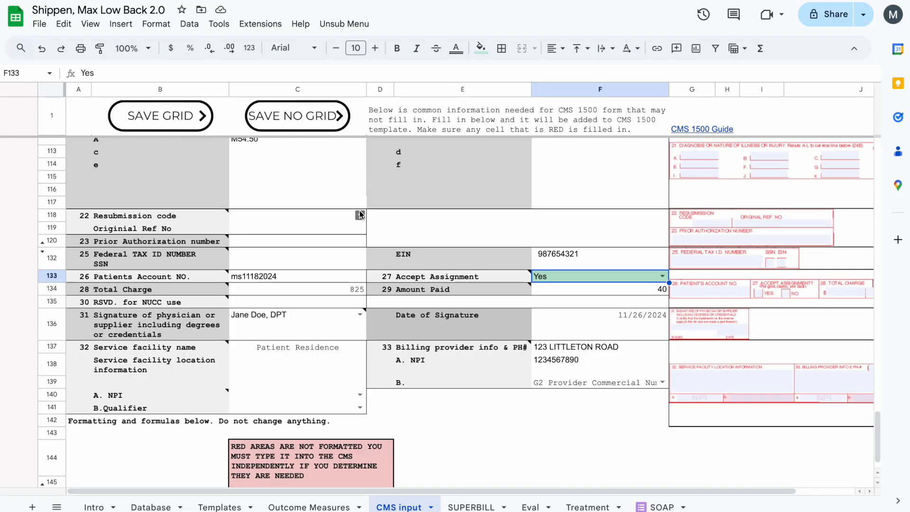
Save the CMS 1500 form with the grid from the input sheet and open the generated PDF.
left_click(204, 127)
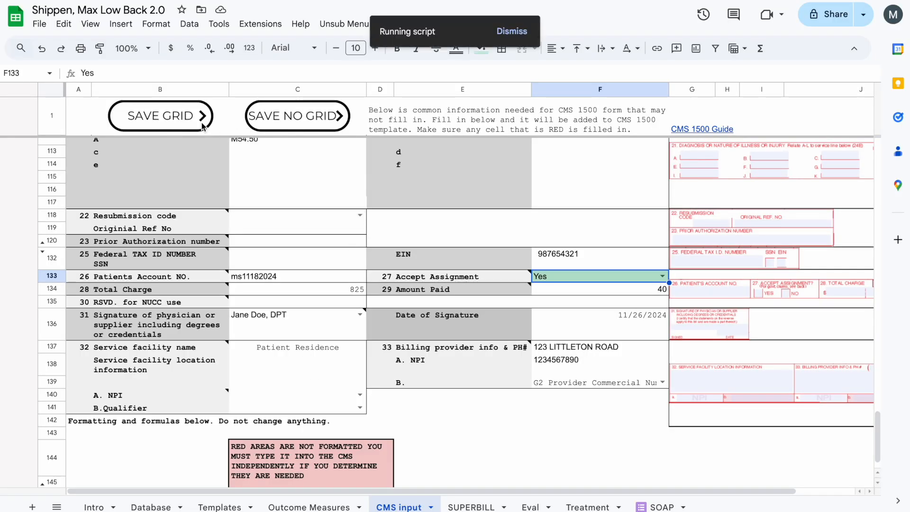
mouse_move(484, 276)
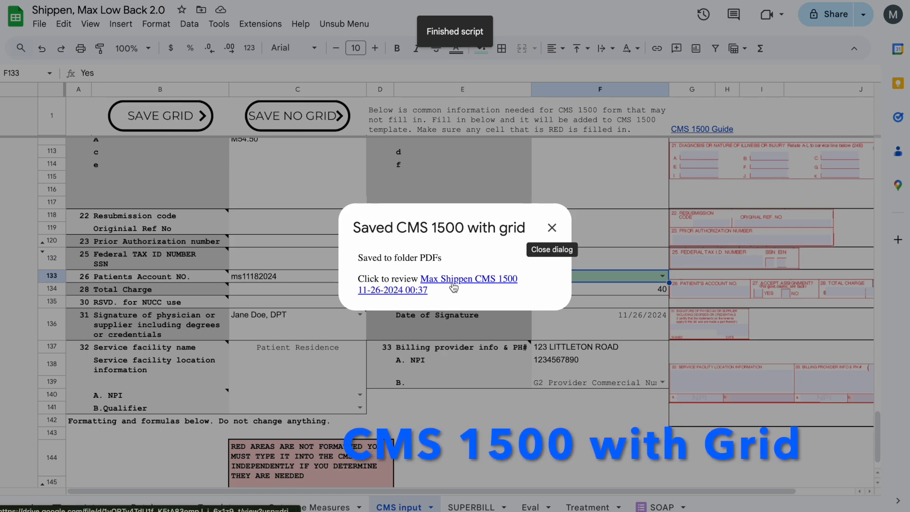
left_click(452, 283)
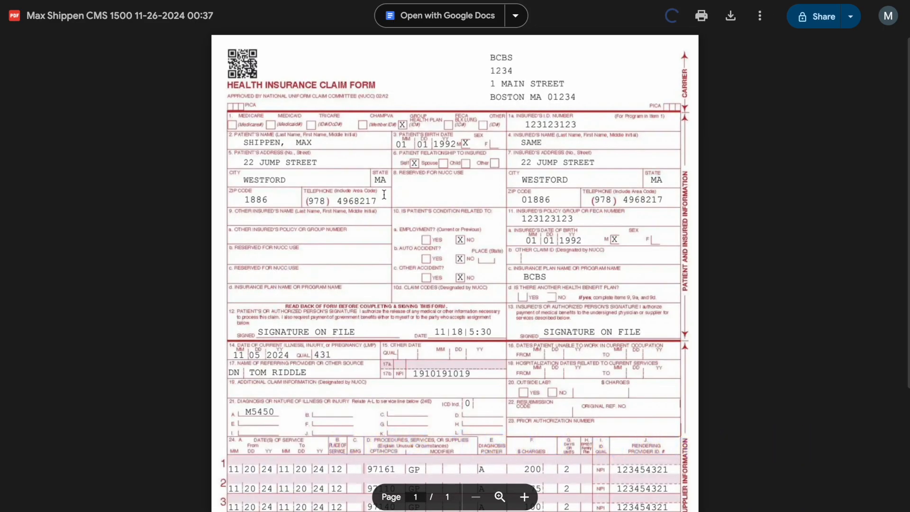
Review the gridded claim form from the carrier block to the billing provider section, and close the PDF and its save dialog.
scroll(385, 195, "down", 5)
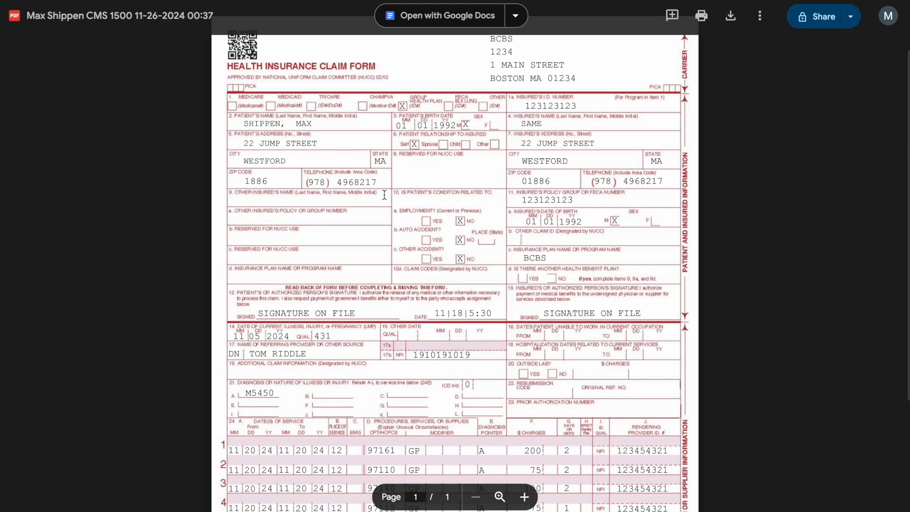
scroll(385, 194, "down", 2)
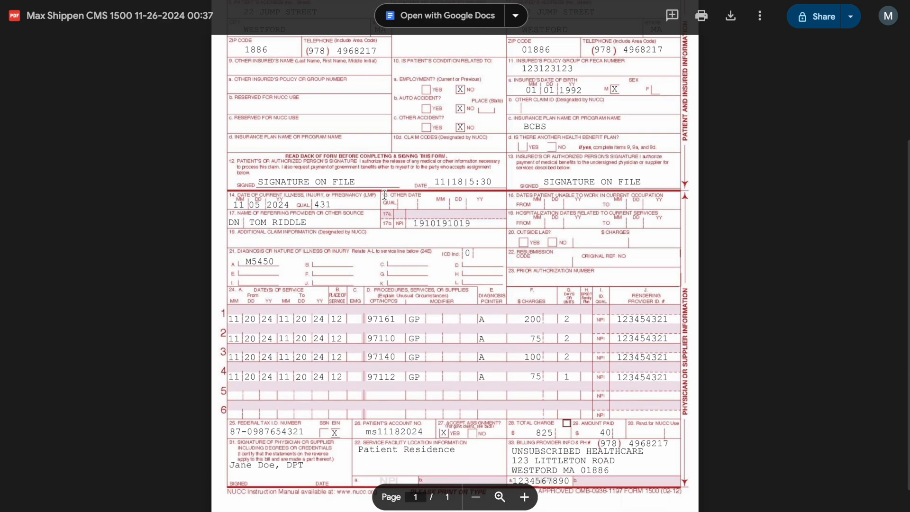
scroll(384, 194, "down", 2)
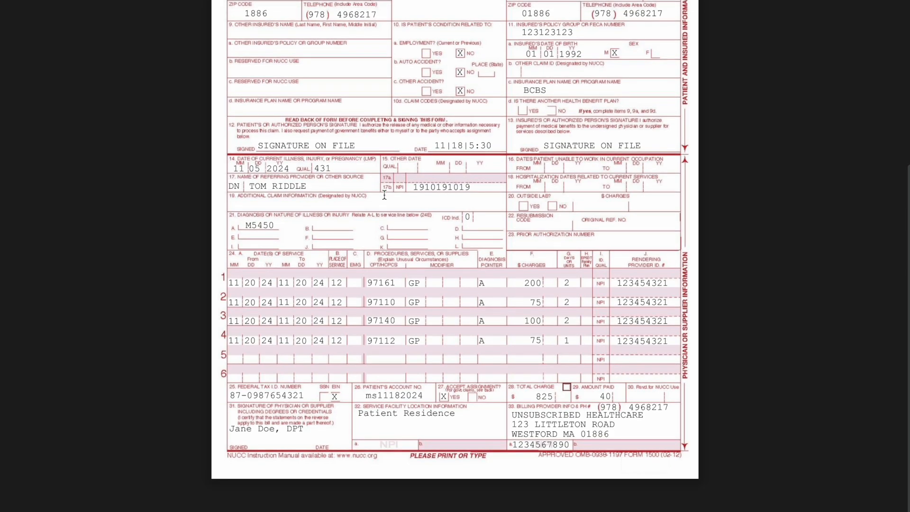
scroll(384, 195, "up", 5)
scroll(682, 231, "down", 4)
scroll(682, 230, "up", 4)
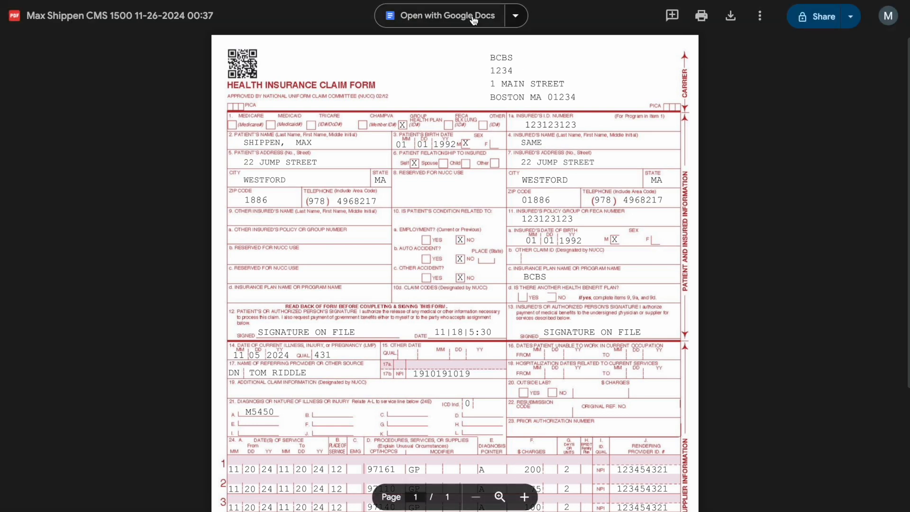
left_click(502, 1)
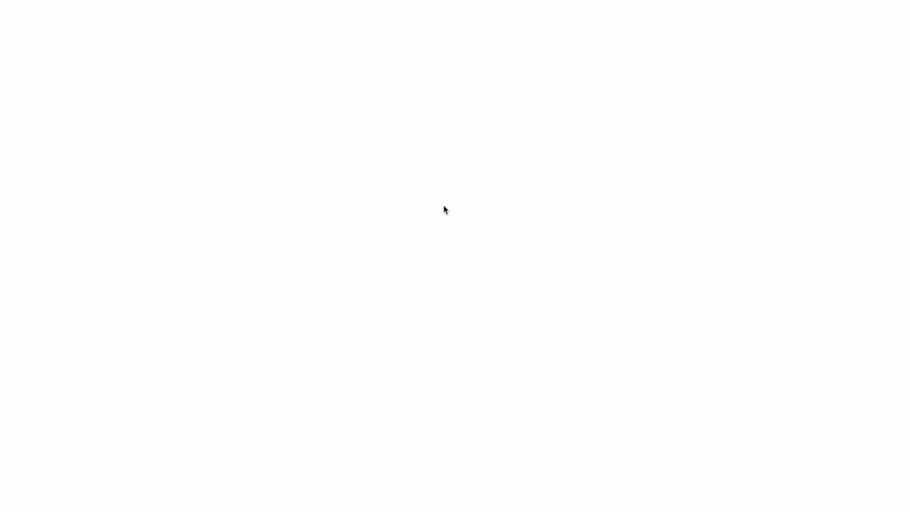
left_click(552, 228)
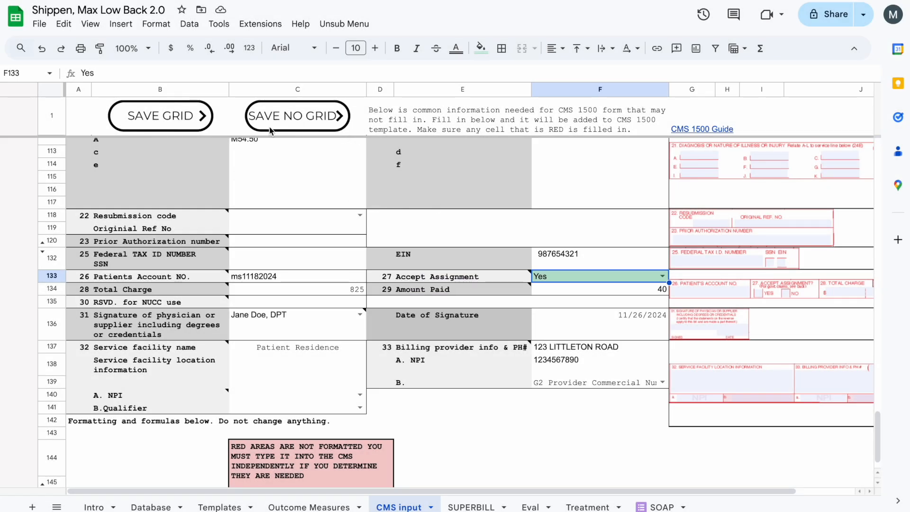
Export the CMS 1500 form without the grid and open the generated PDF.
left_click(288, 117)
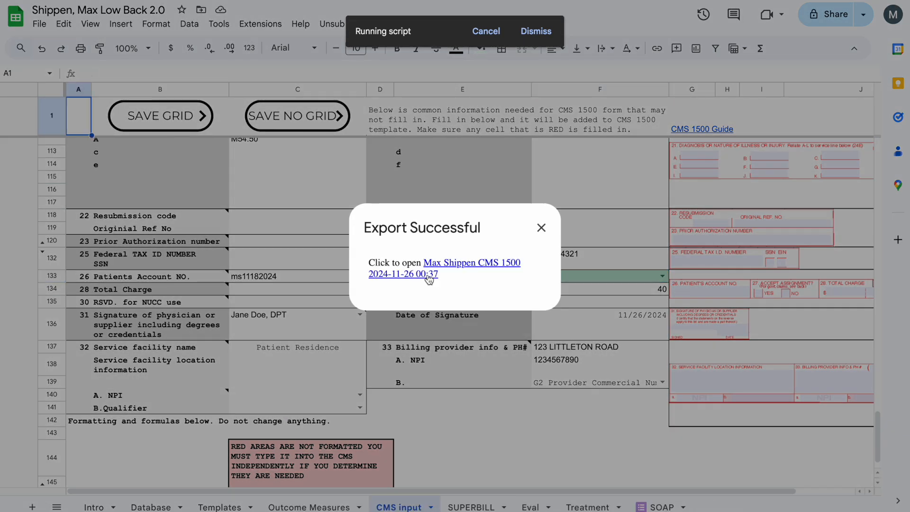
left_click(437, 267)
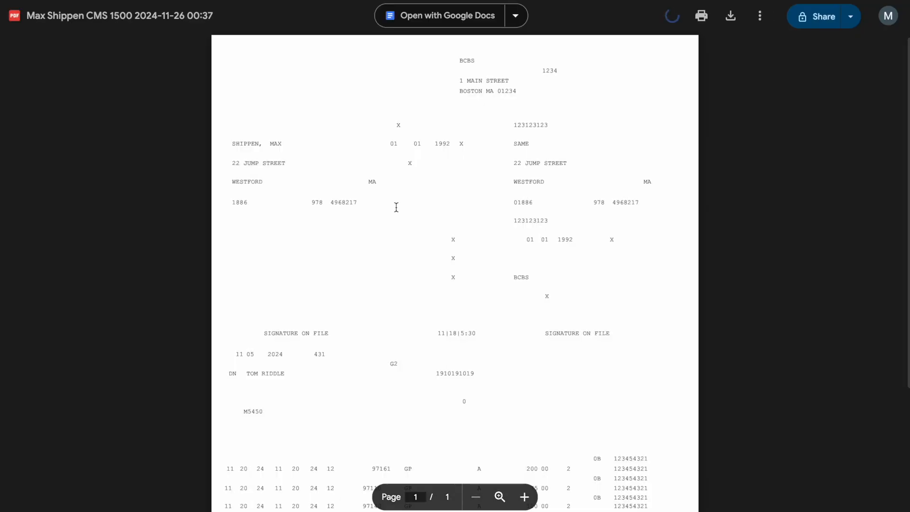
Check the alignment of CPT code 97161 and the month 11 in the first service line, and close the PDF and export dialog.
scroll(396, 207, "down", 2)
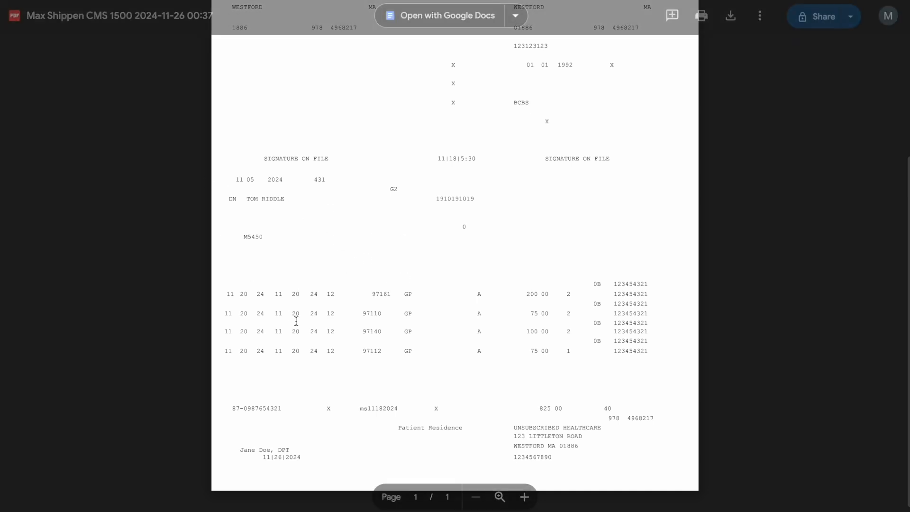
left_click_drag(391, 294, 361, 292)
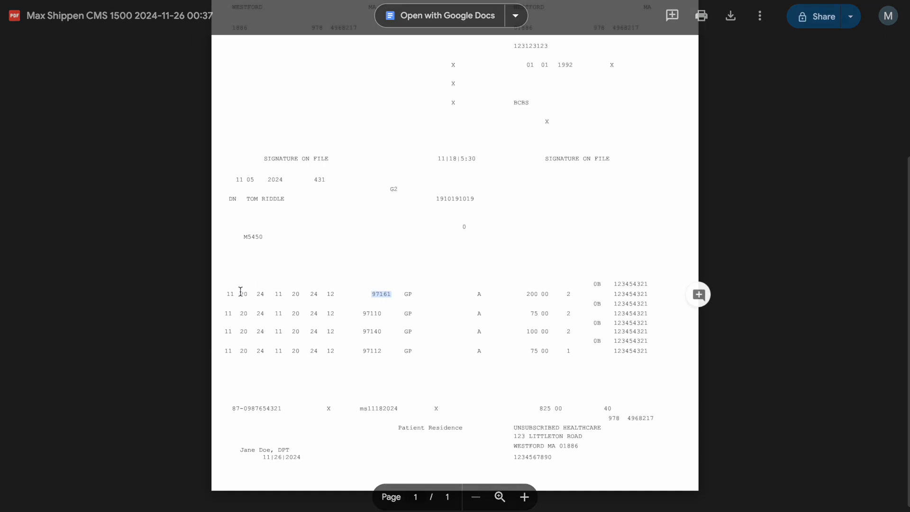
left_click_drag(236, 294, 212, 291)
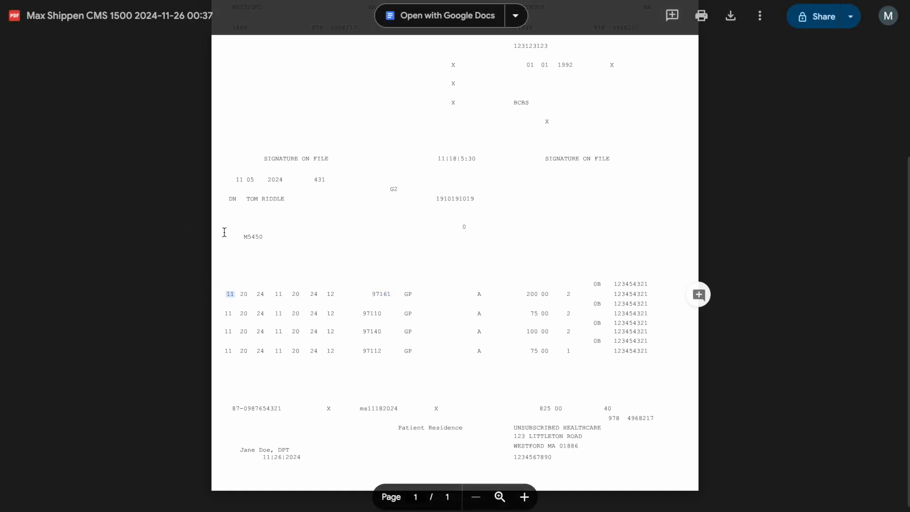
left_click(145, 183)
left_click(159, 148)
key("ctrl+w")
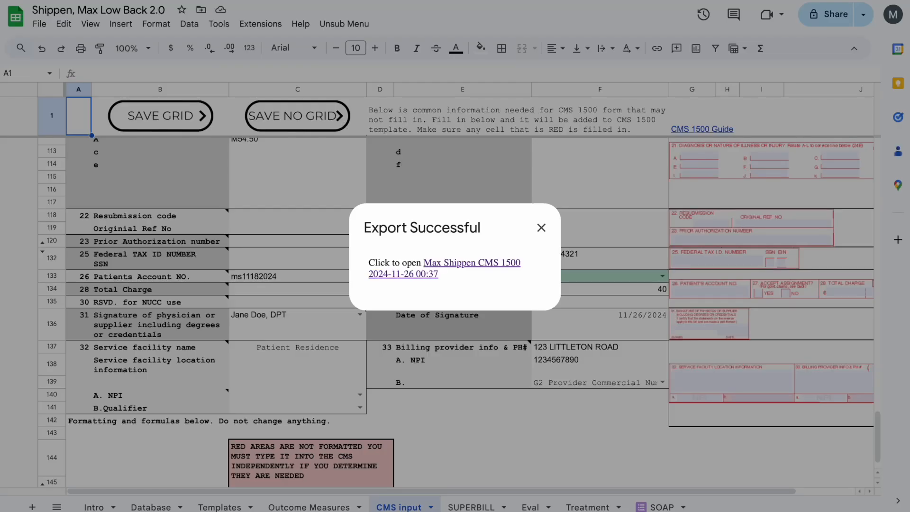
left_click(540, 228)
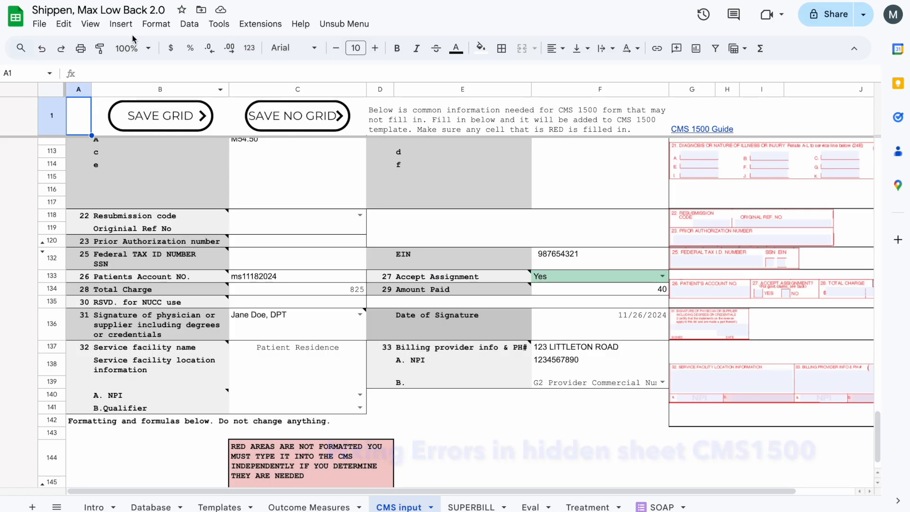
Show the hidden CMS 1500 sheet.
left_click(90, 24)
mouse_move(159, 135)
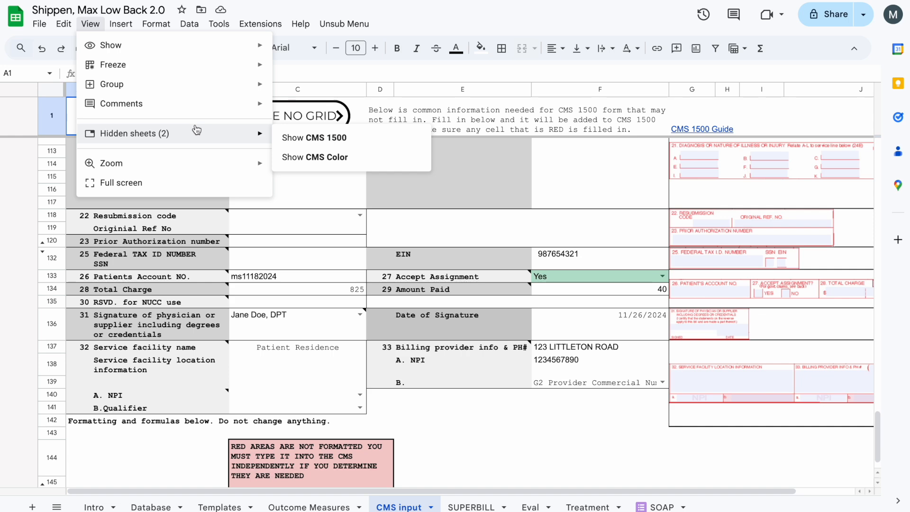
left_click(306, 139)
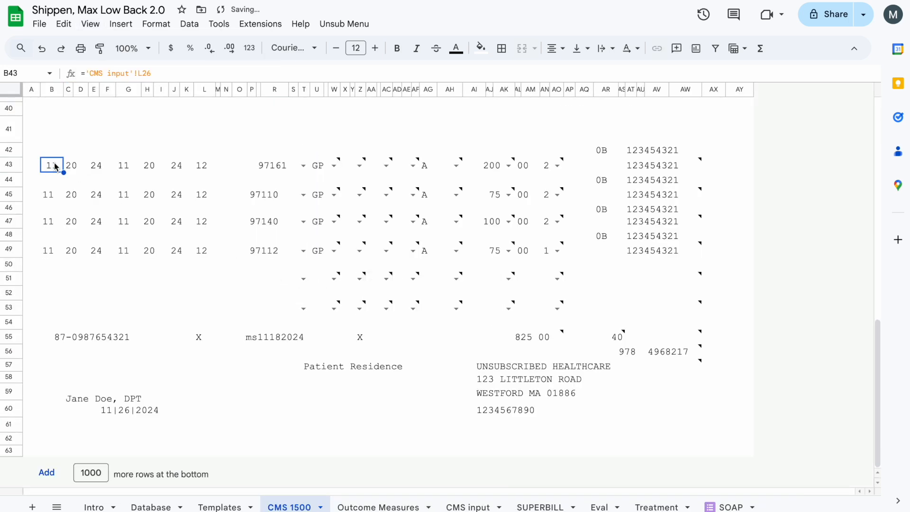
Left-align the first service line's starting month in B43 and its CPT code 97161 in P43:T43.
left_click(556, 47)
left_click(555, 69)
left_click(273, 167)
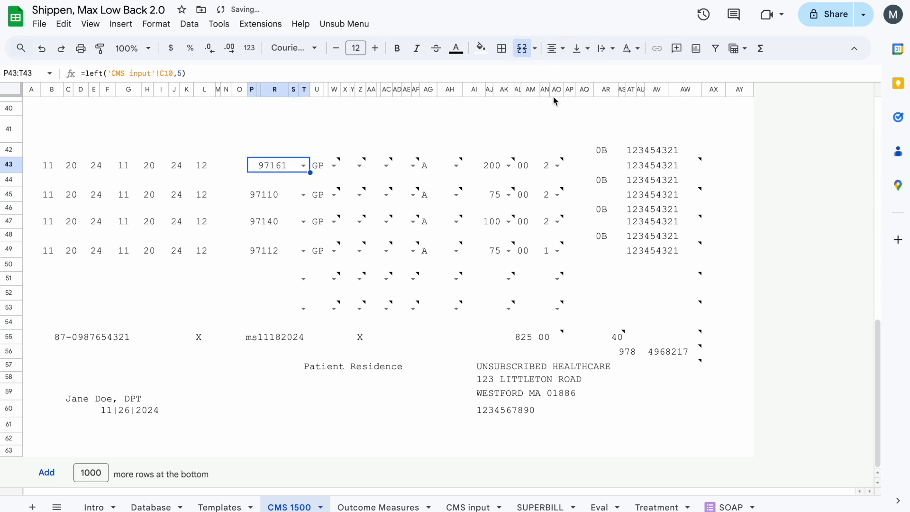
left_click(551, 49)
left_click(555, 71)
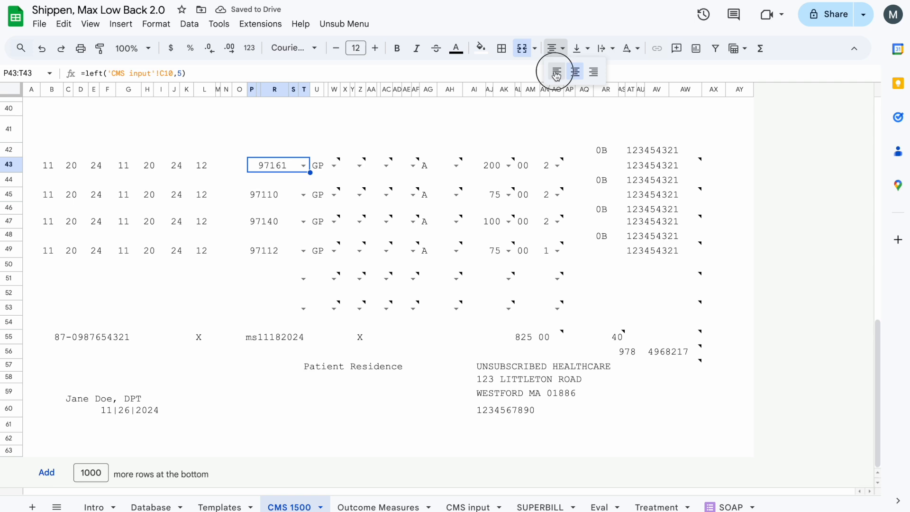
Deselect the edited CPT code cell and hide the CMS 1500 sheet.
left_click(279, 139)
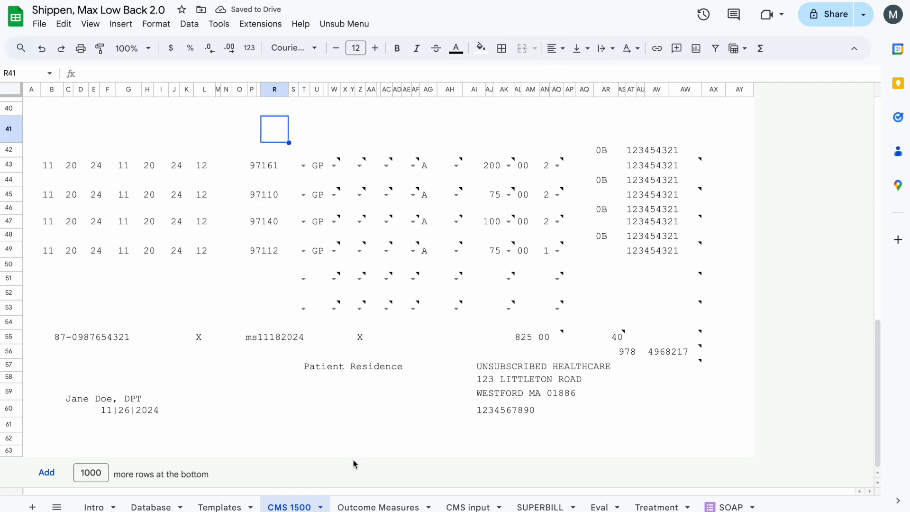
right_click(295, 508)
left_click(300, 411)
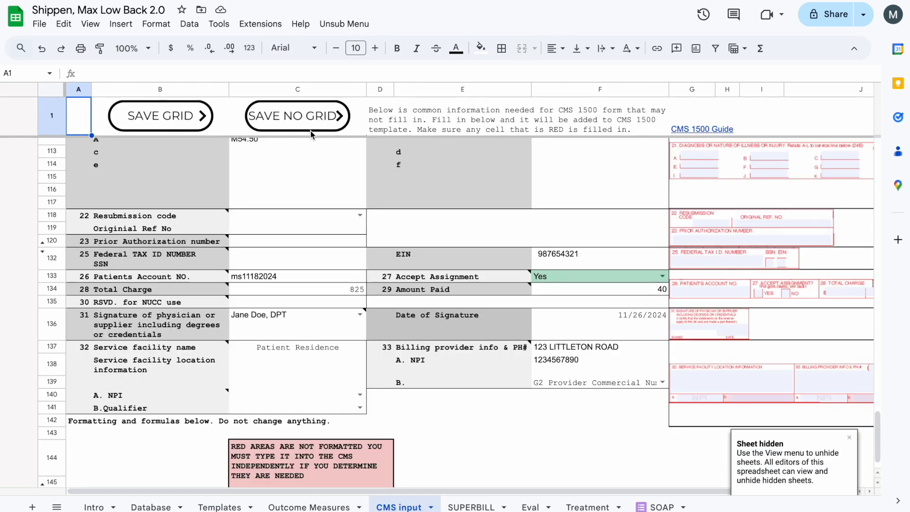
Re-export the CMS 1500 form without the grid and check the first service line's alignment through CPT code 97161 in the generated PDF.
left_click(311, 131)
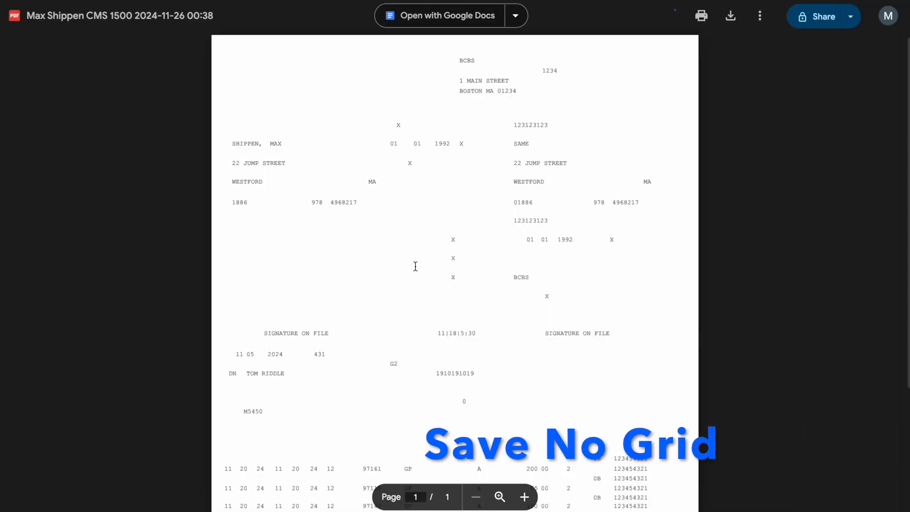
scroll(425, 258, "down", 3)
left_click_drag(225, 324, 379, 324)
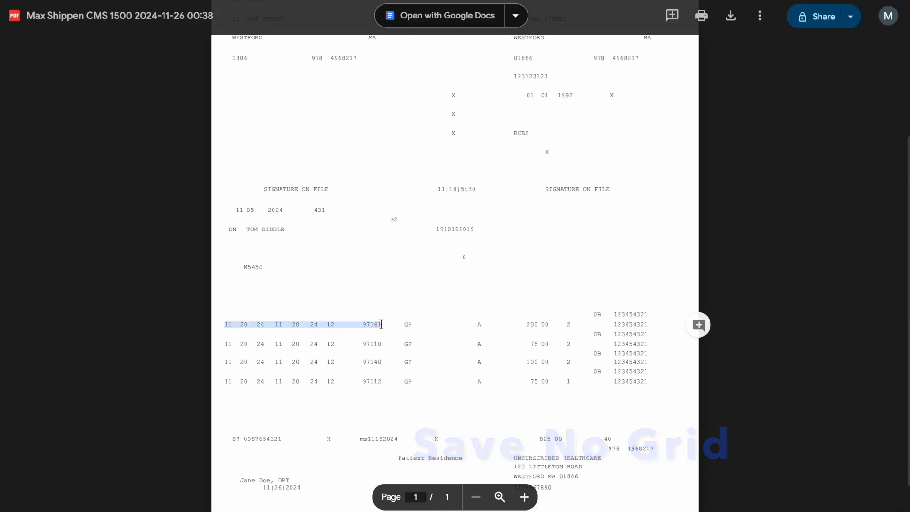
scroll(379, 325, "up", 2)
scroll(381, 324, "up", 1)
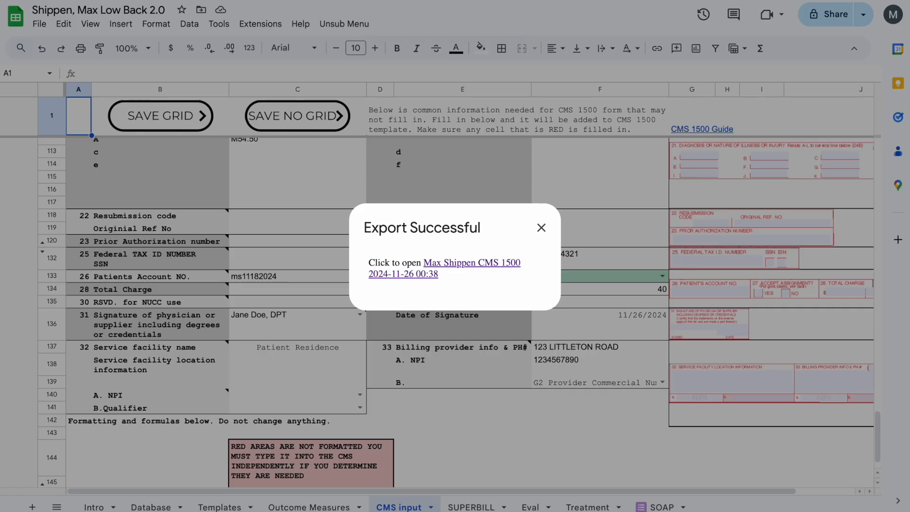
left_click(542, 227)
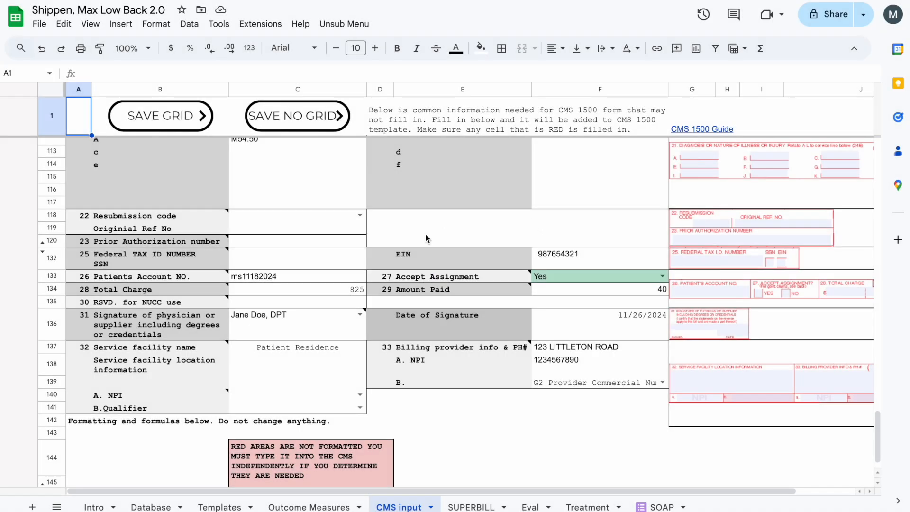
scroll(426, 233, "up", 5)
scroll(426, 238, "up", 20)
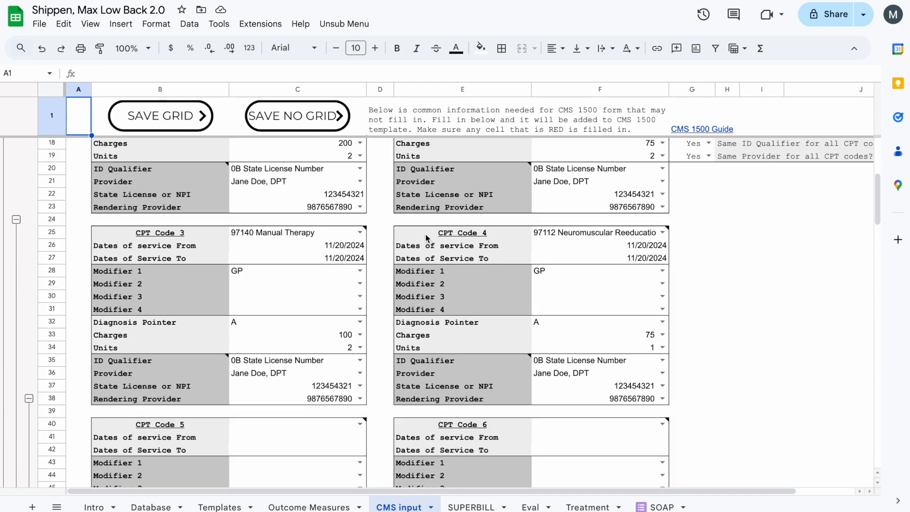
scroll(426, 238, "up", 1)
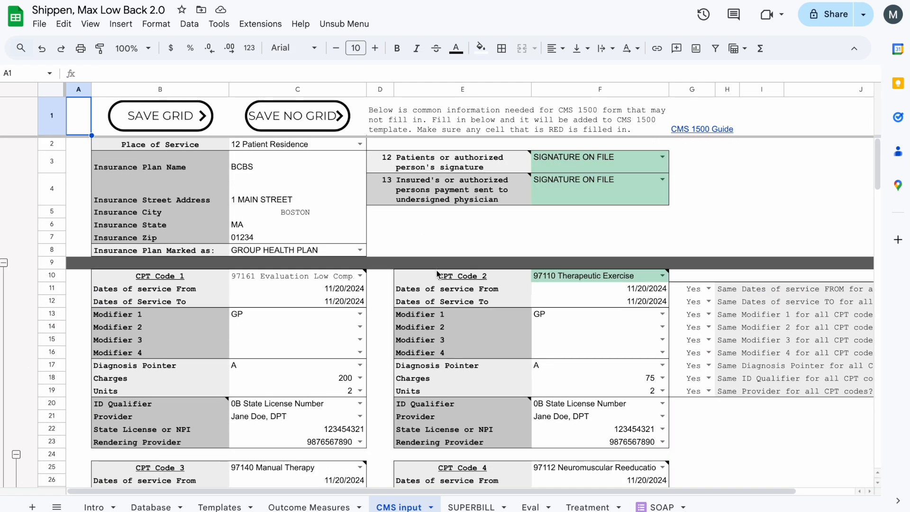
scroll(434, 258, "down", 5)
scroll(419, 231, "up", 1)
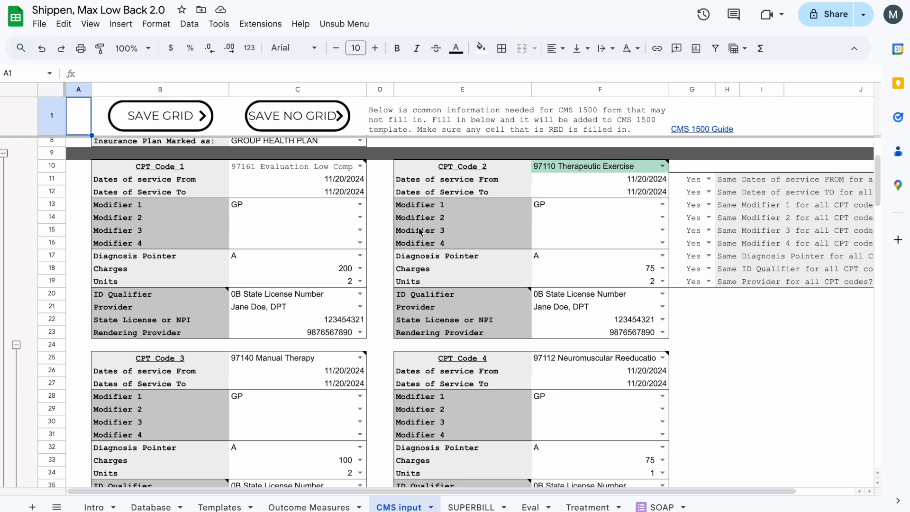